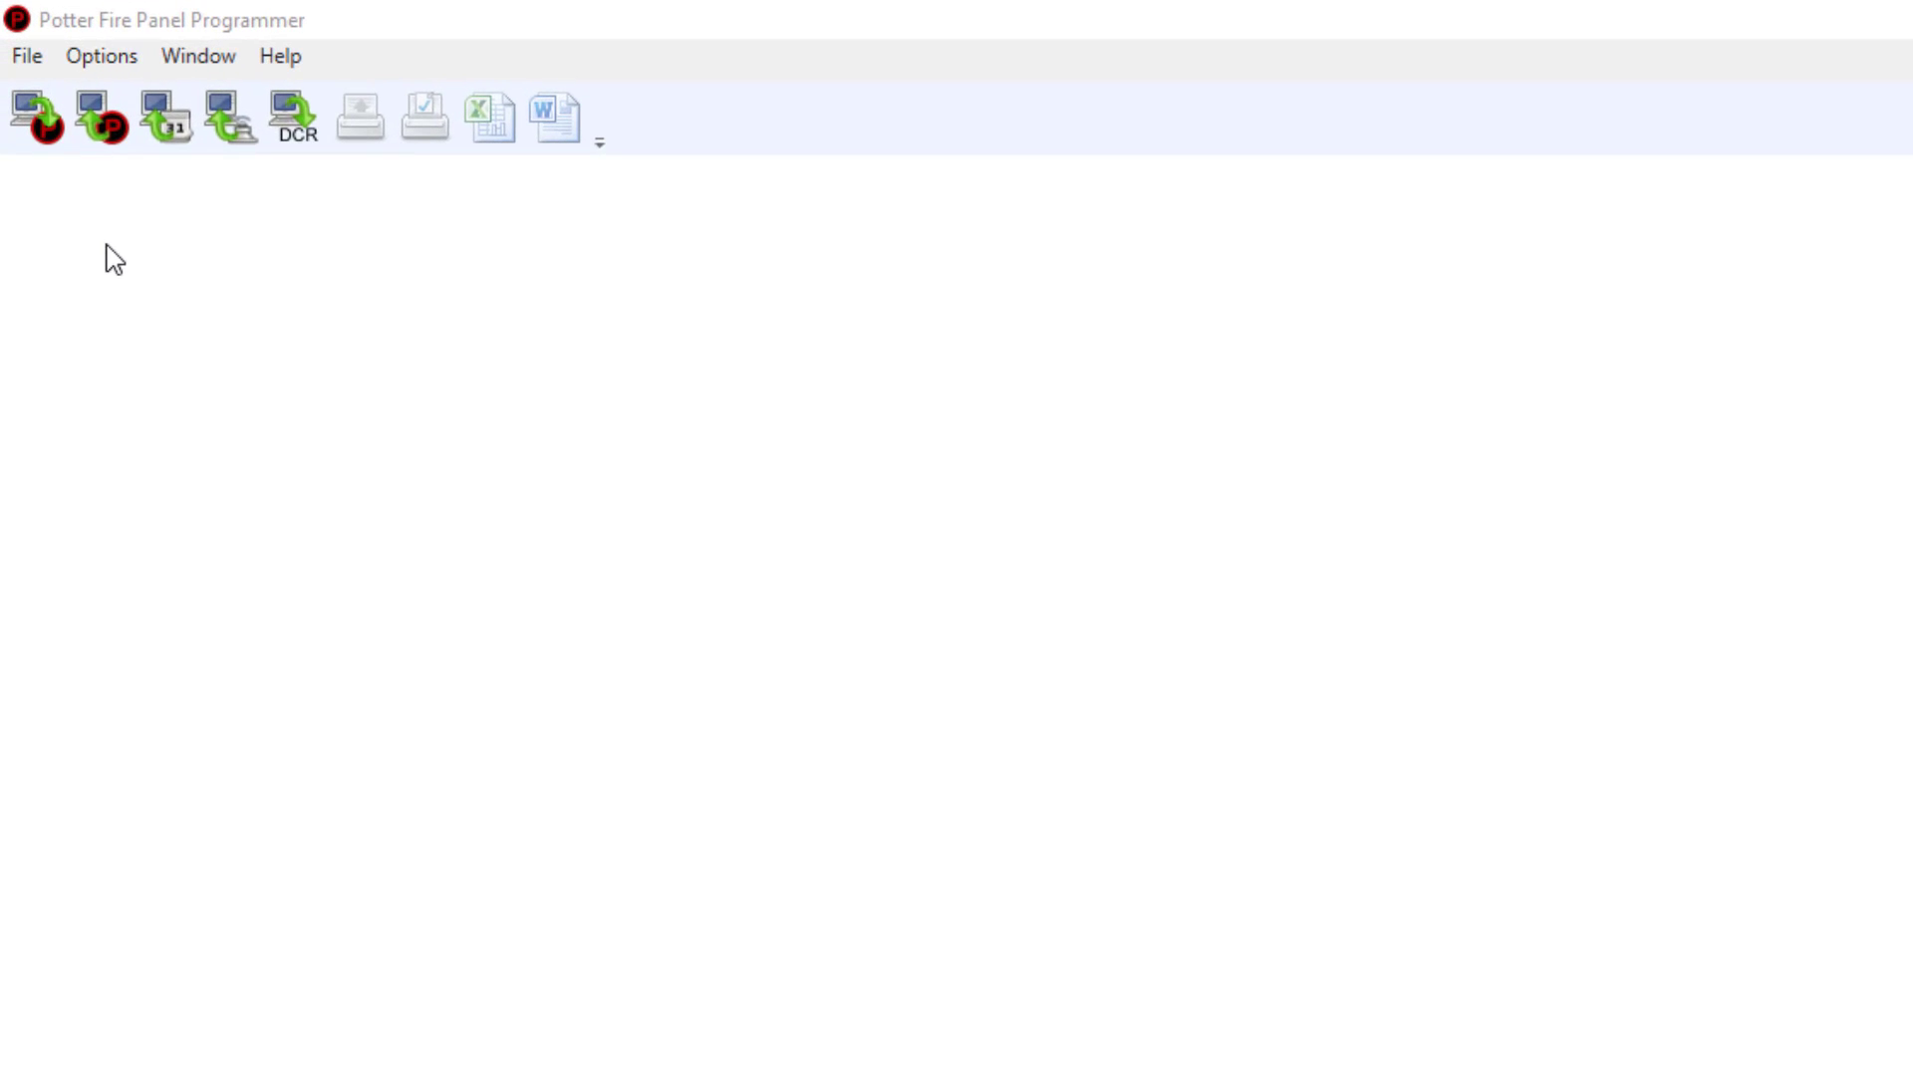
Create a new network file and check which panel types can be added to it, without adding one.
left_click(30, 56)
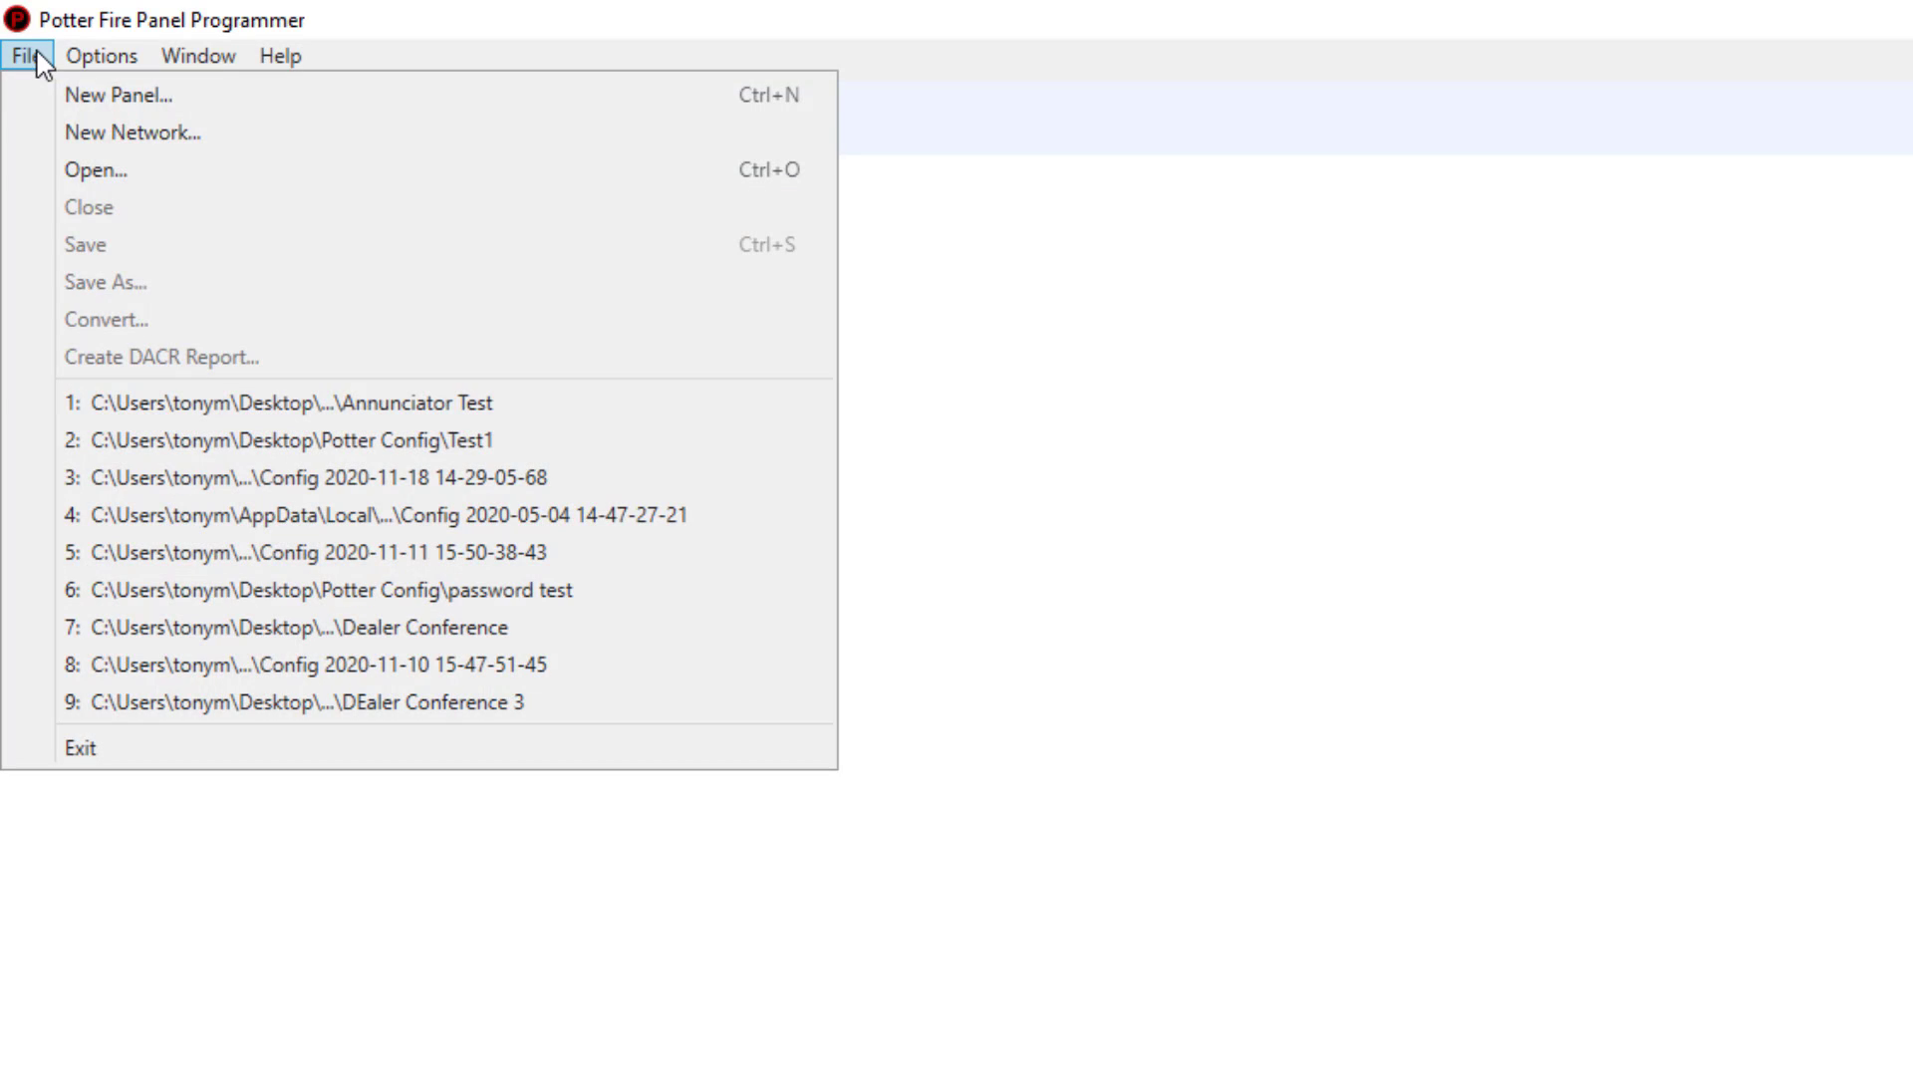
left_click(128, 133)
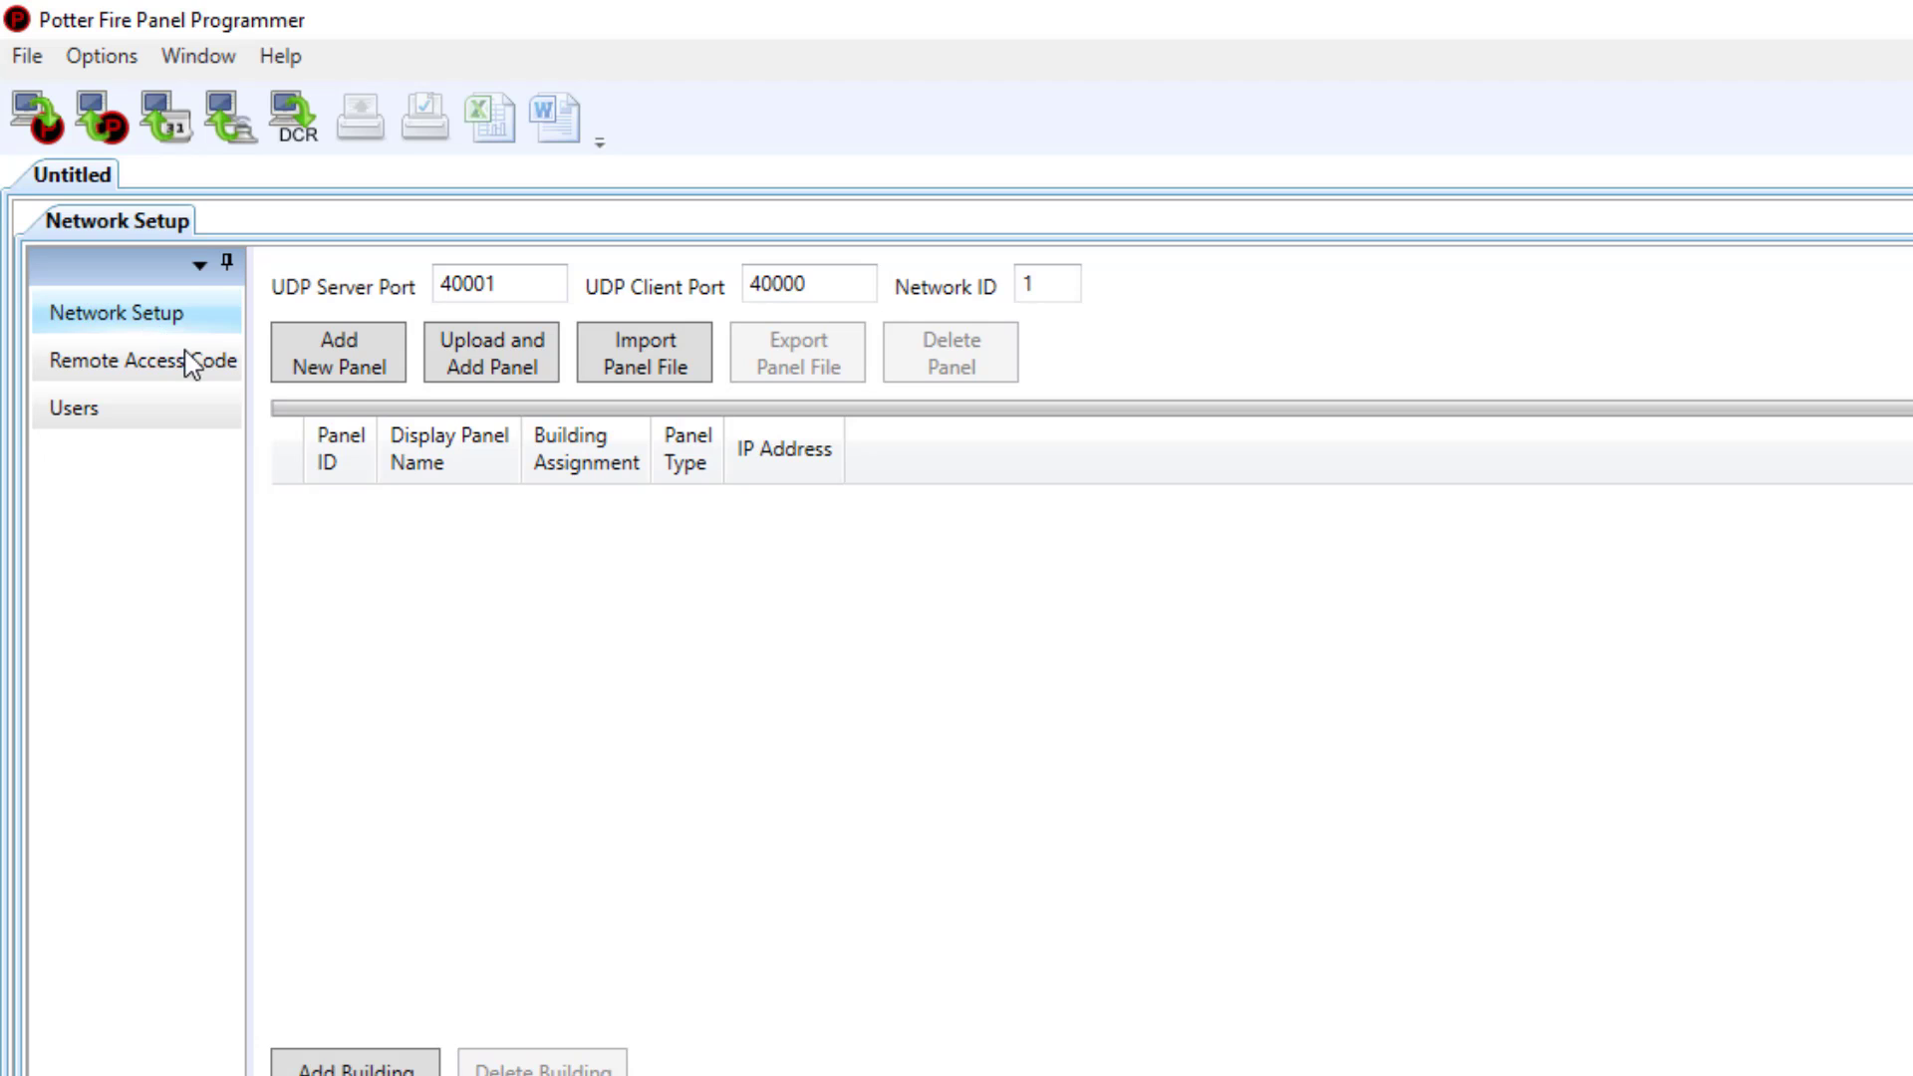
left_click(354, 369)
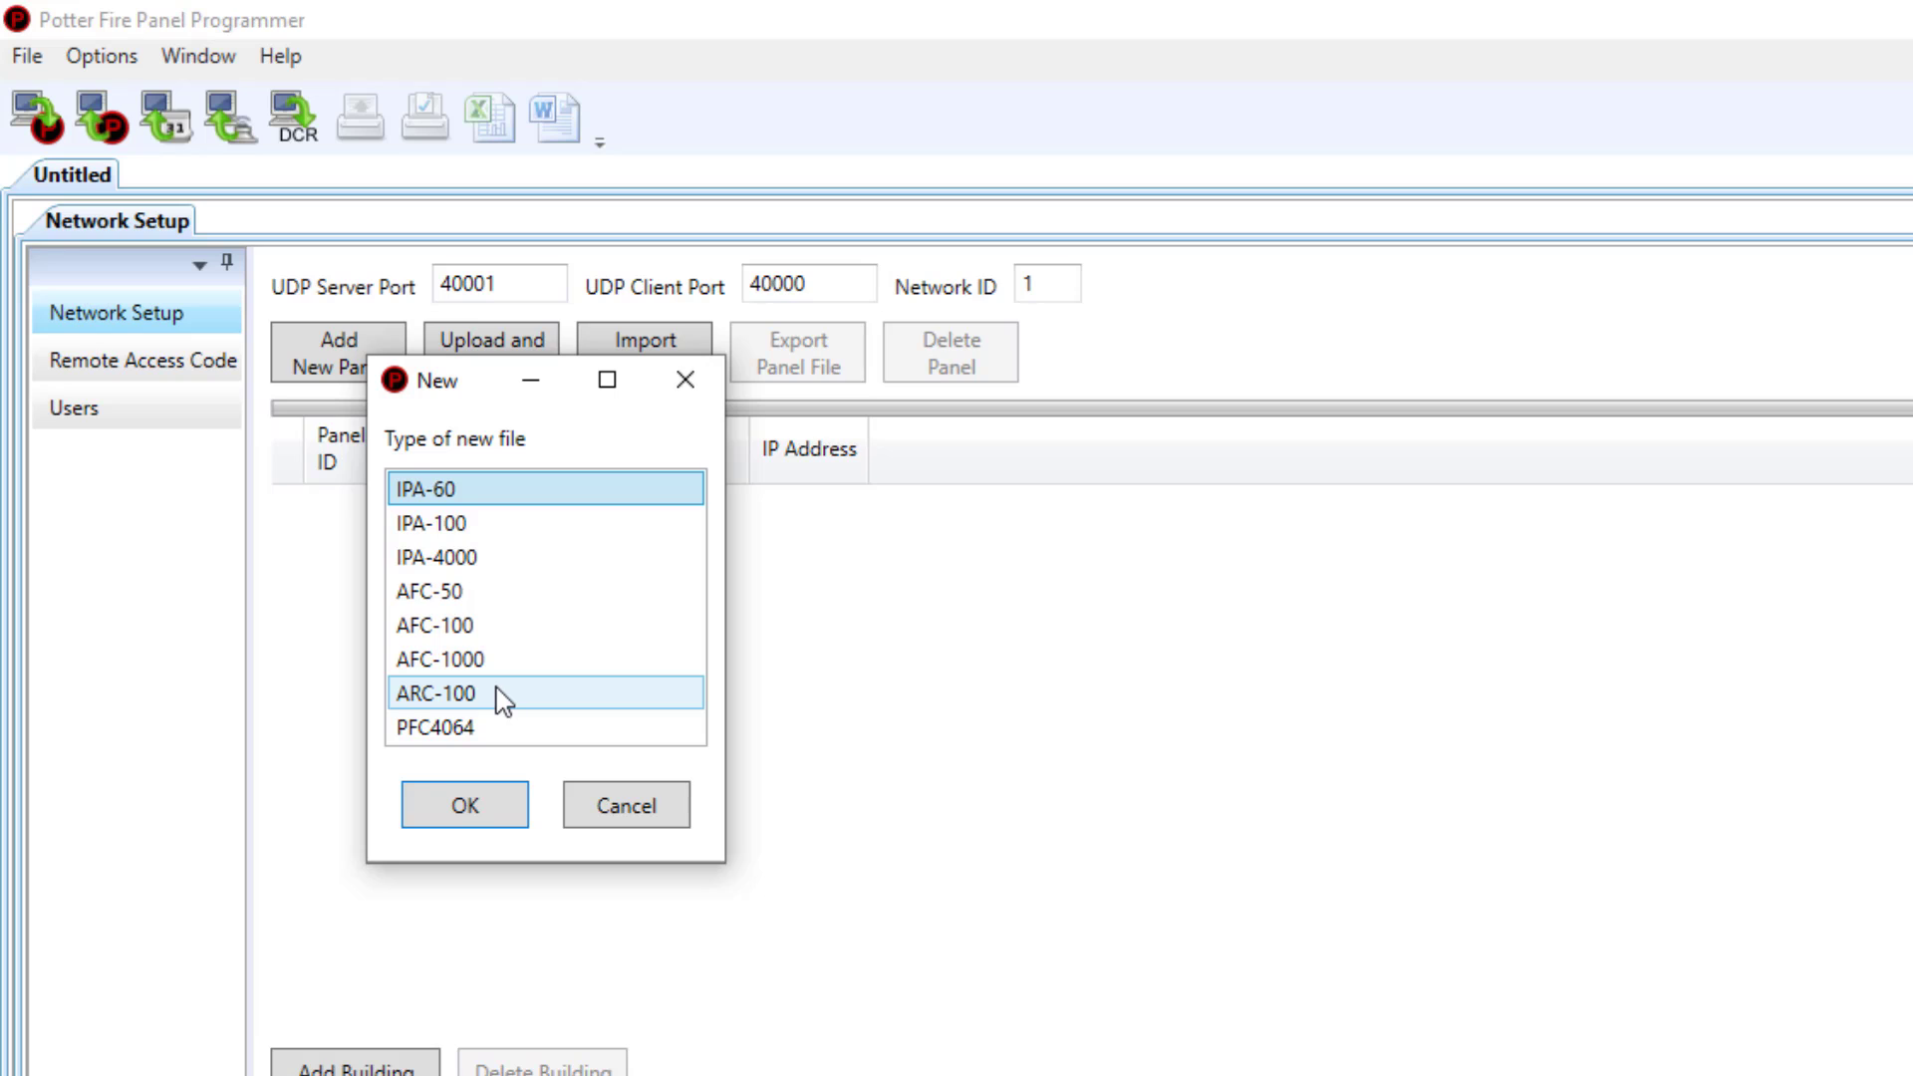
left_click(625, 807)
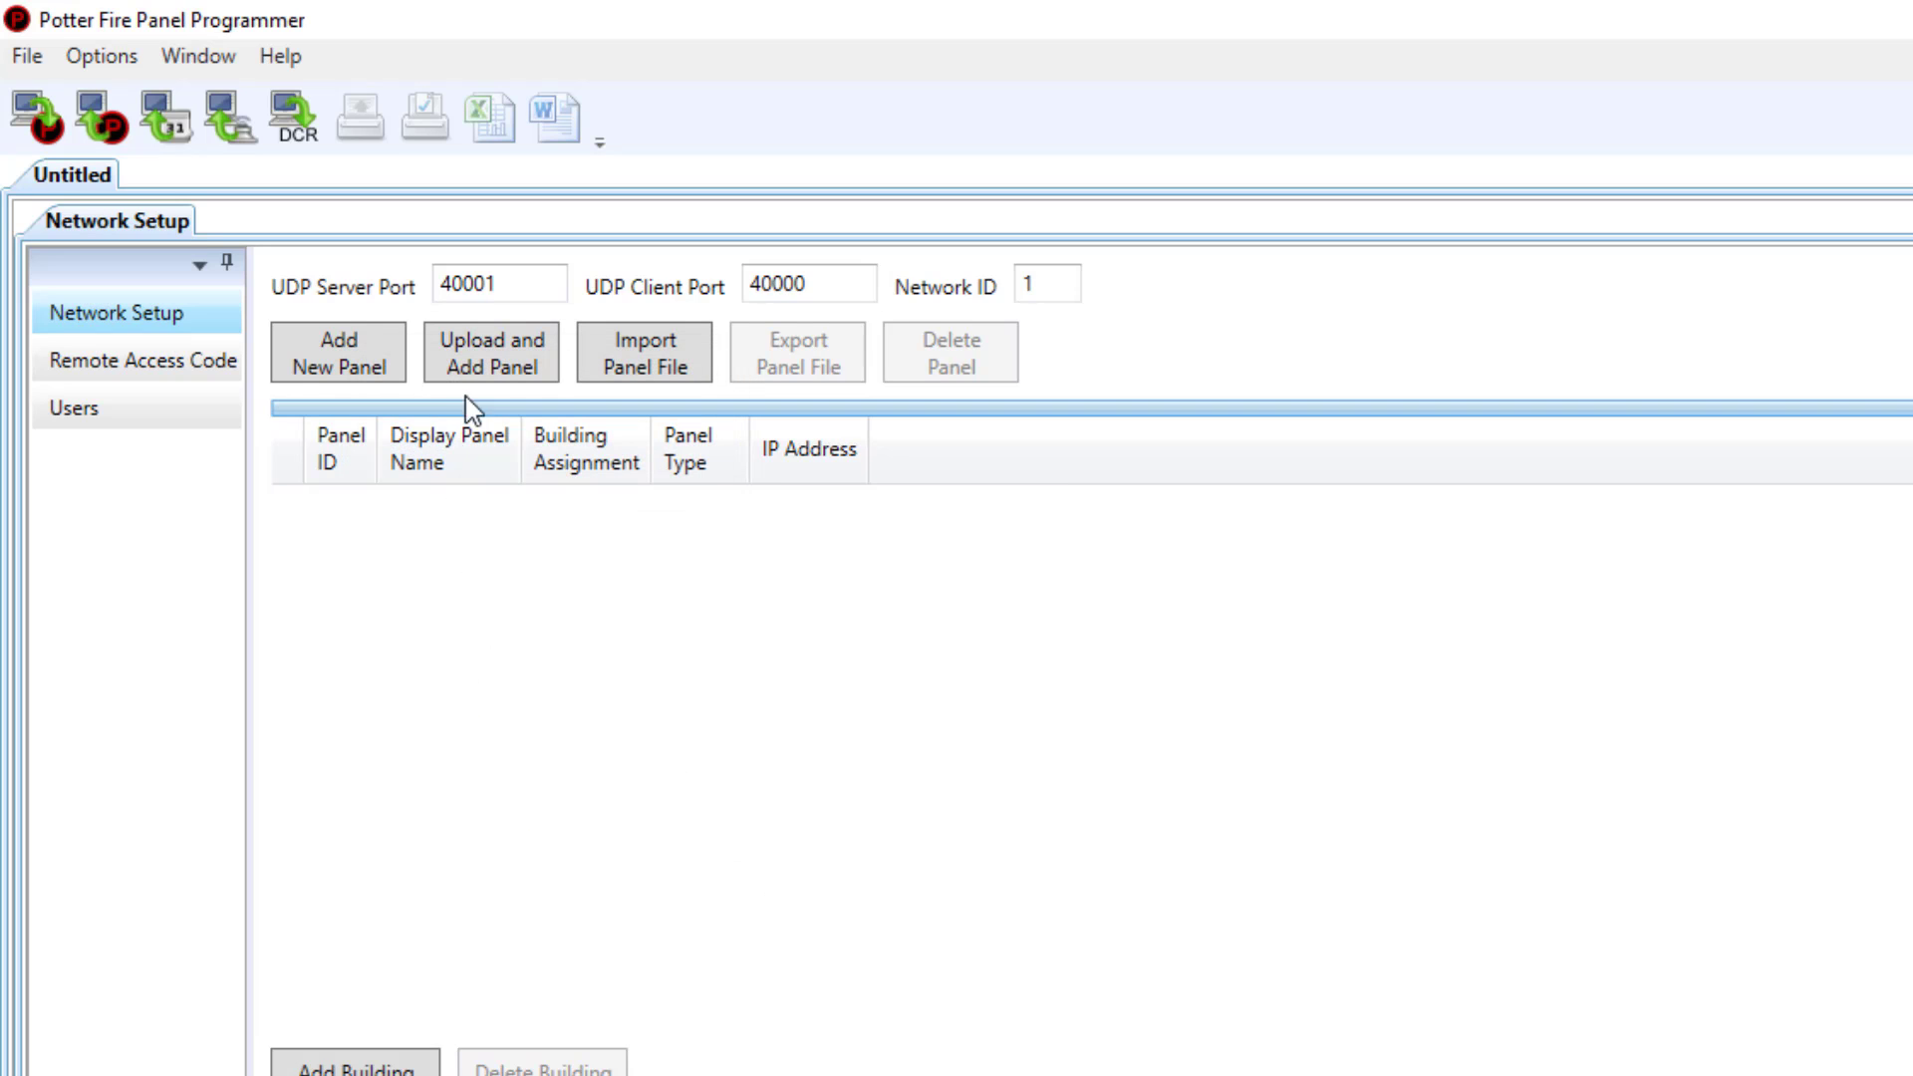
Upload the panel configuration from IP address 169.254.150.172 and add it to the network as the first panel.
left_click(513, 369)
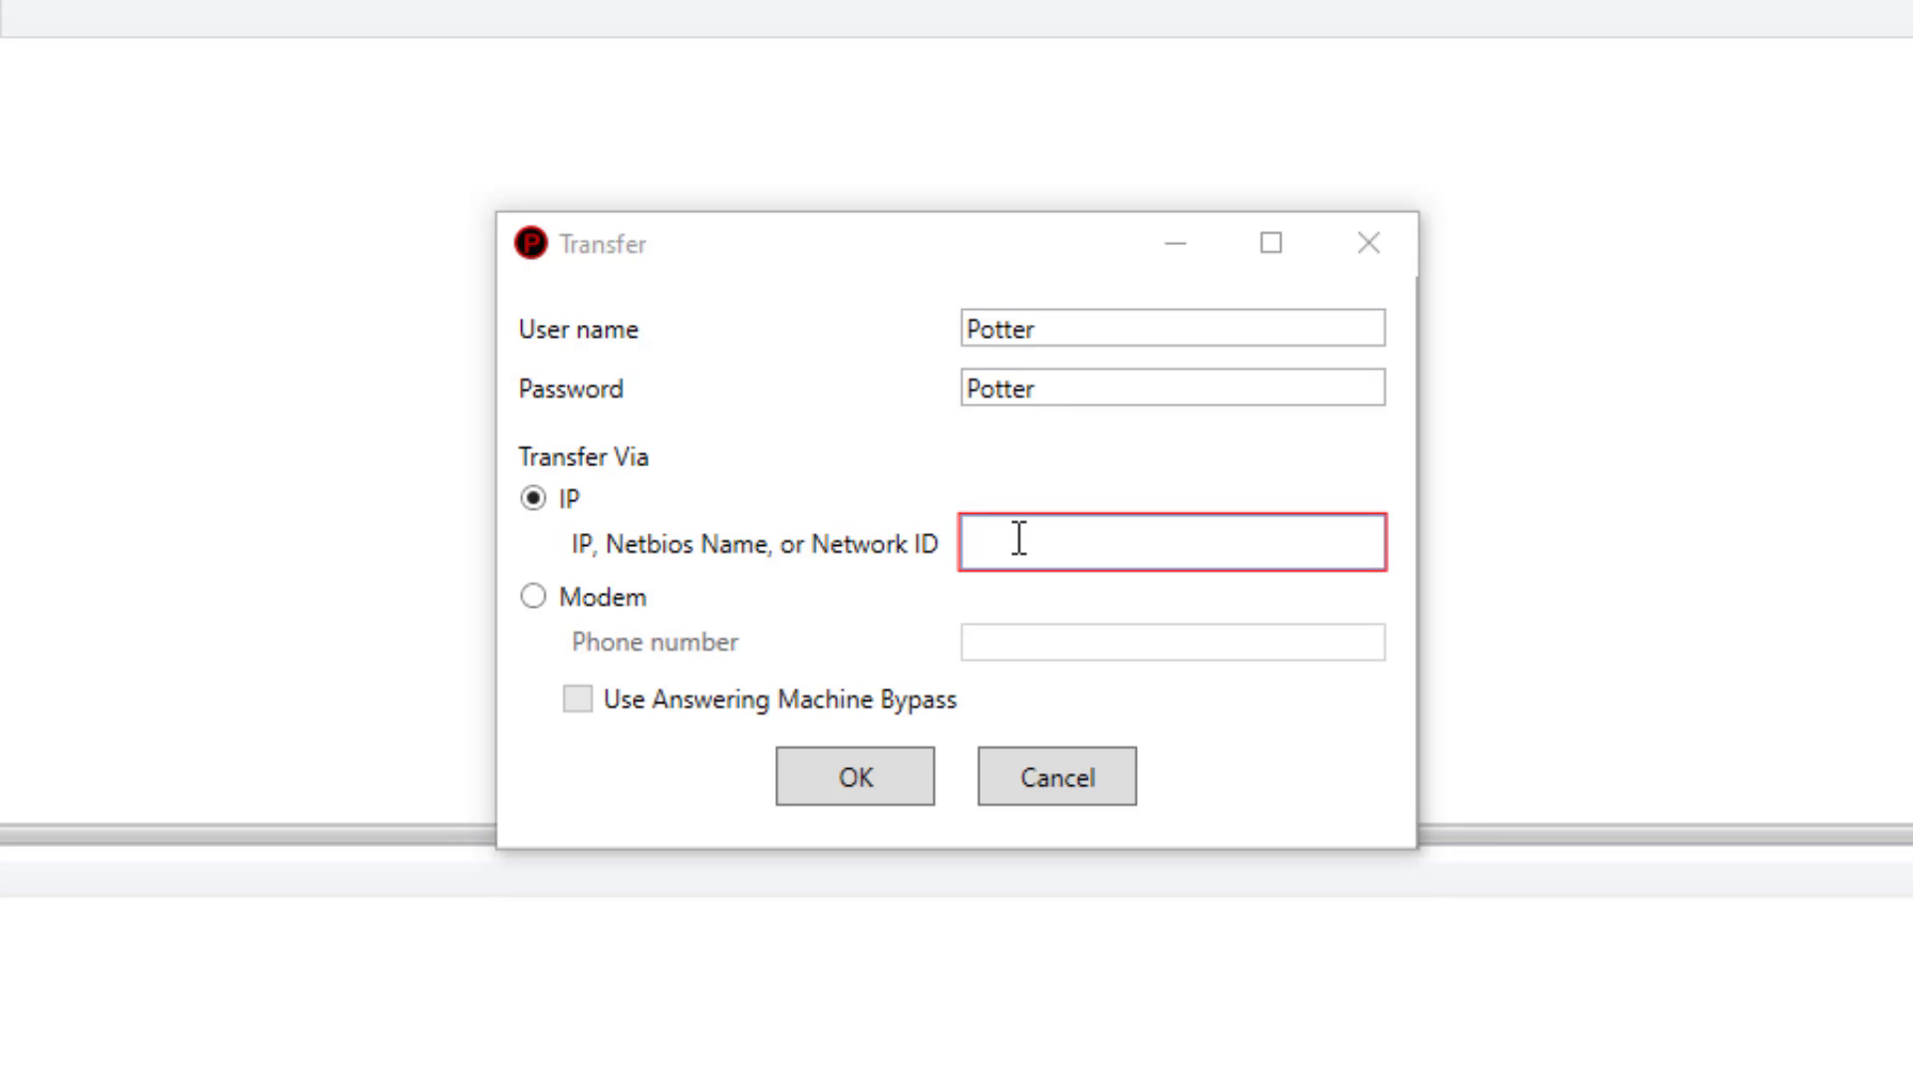
left_click(1020, 538)
type("169.254.15")
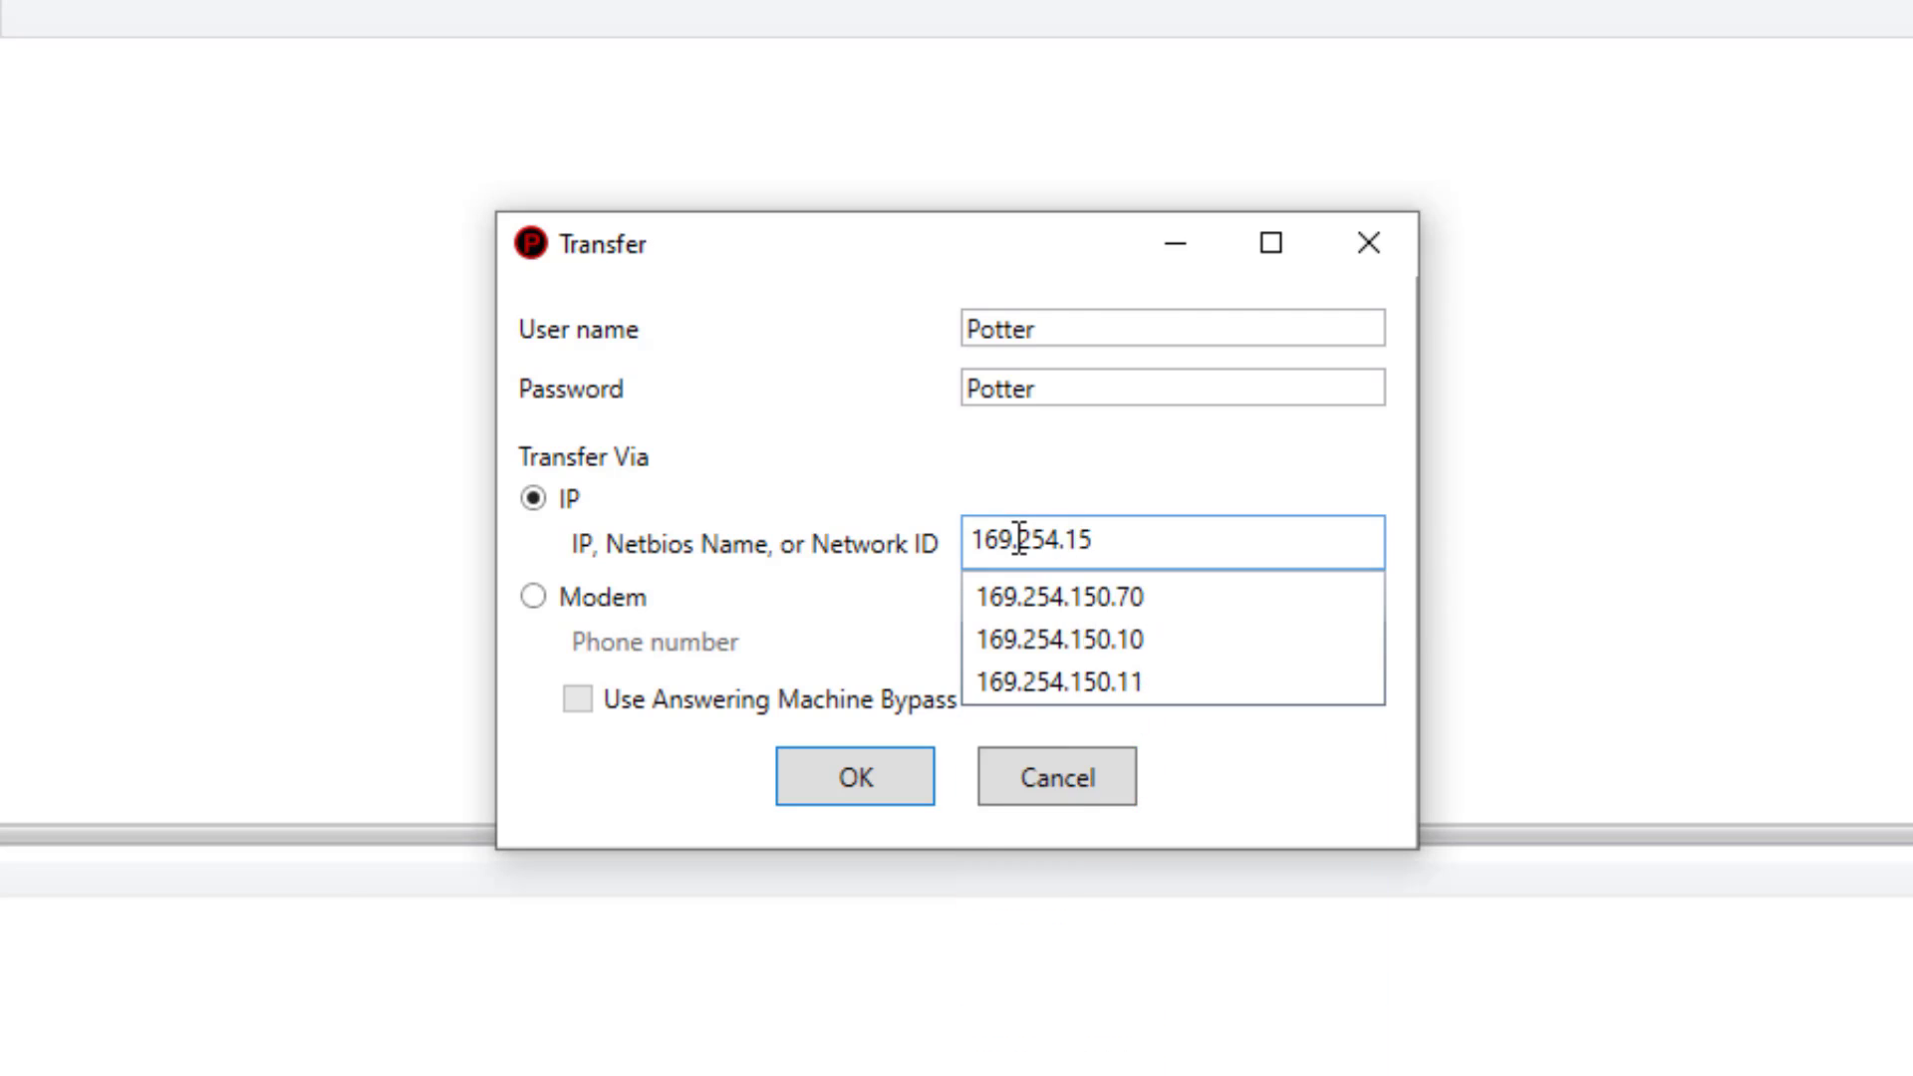
type("0.172")
key("Return")
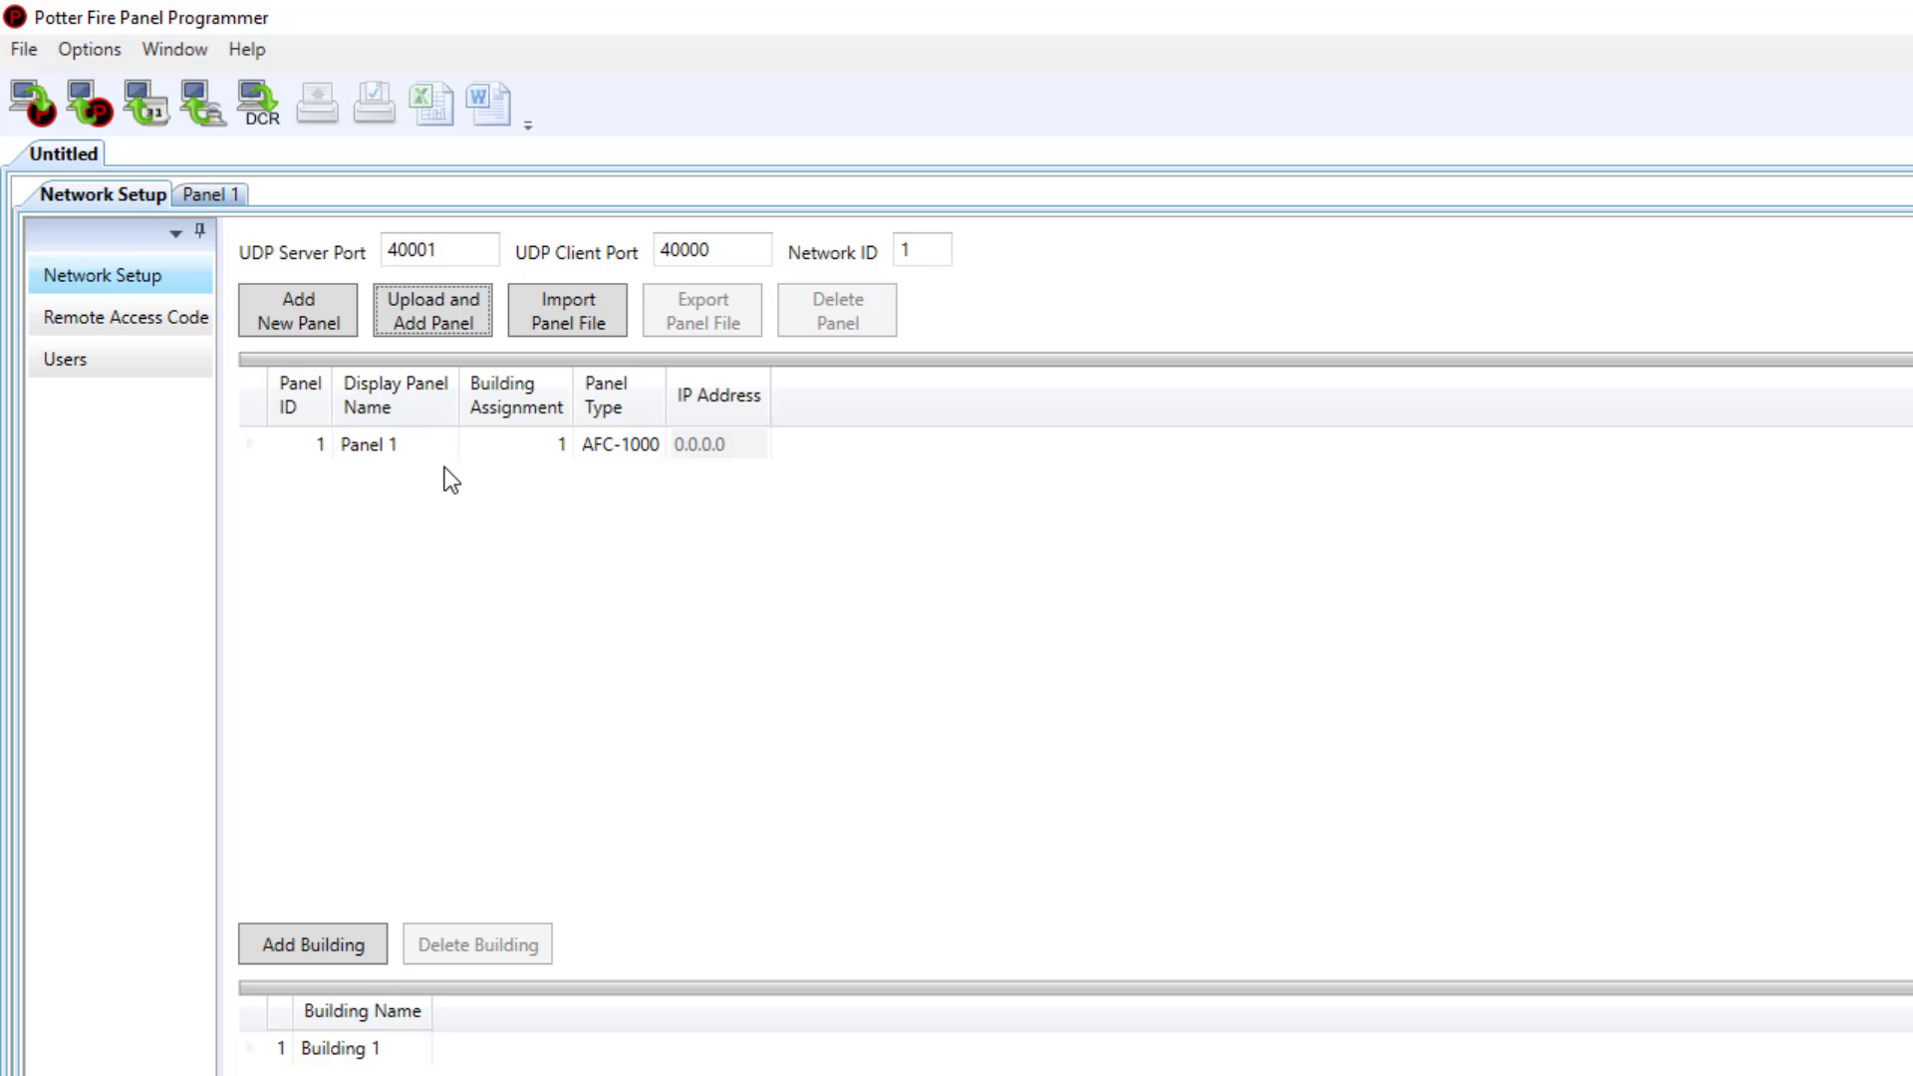
Upload and add a second panel from IP address 169.254.85.150.
left_click(434, 332)
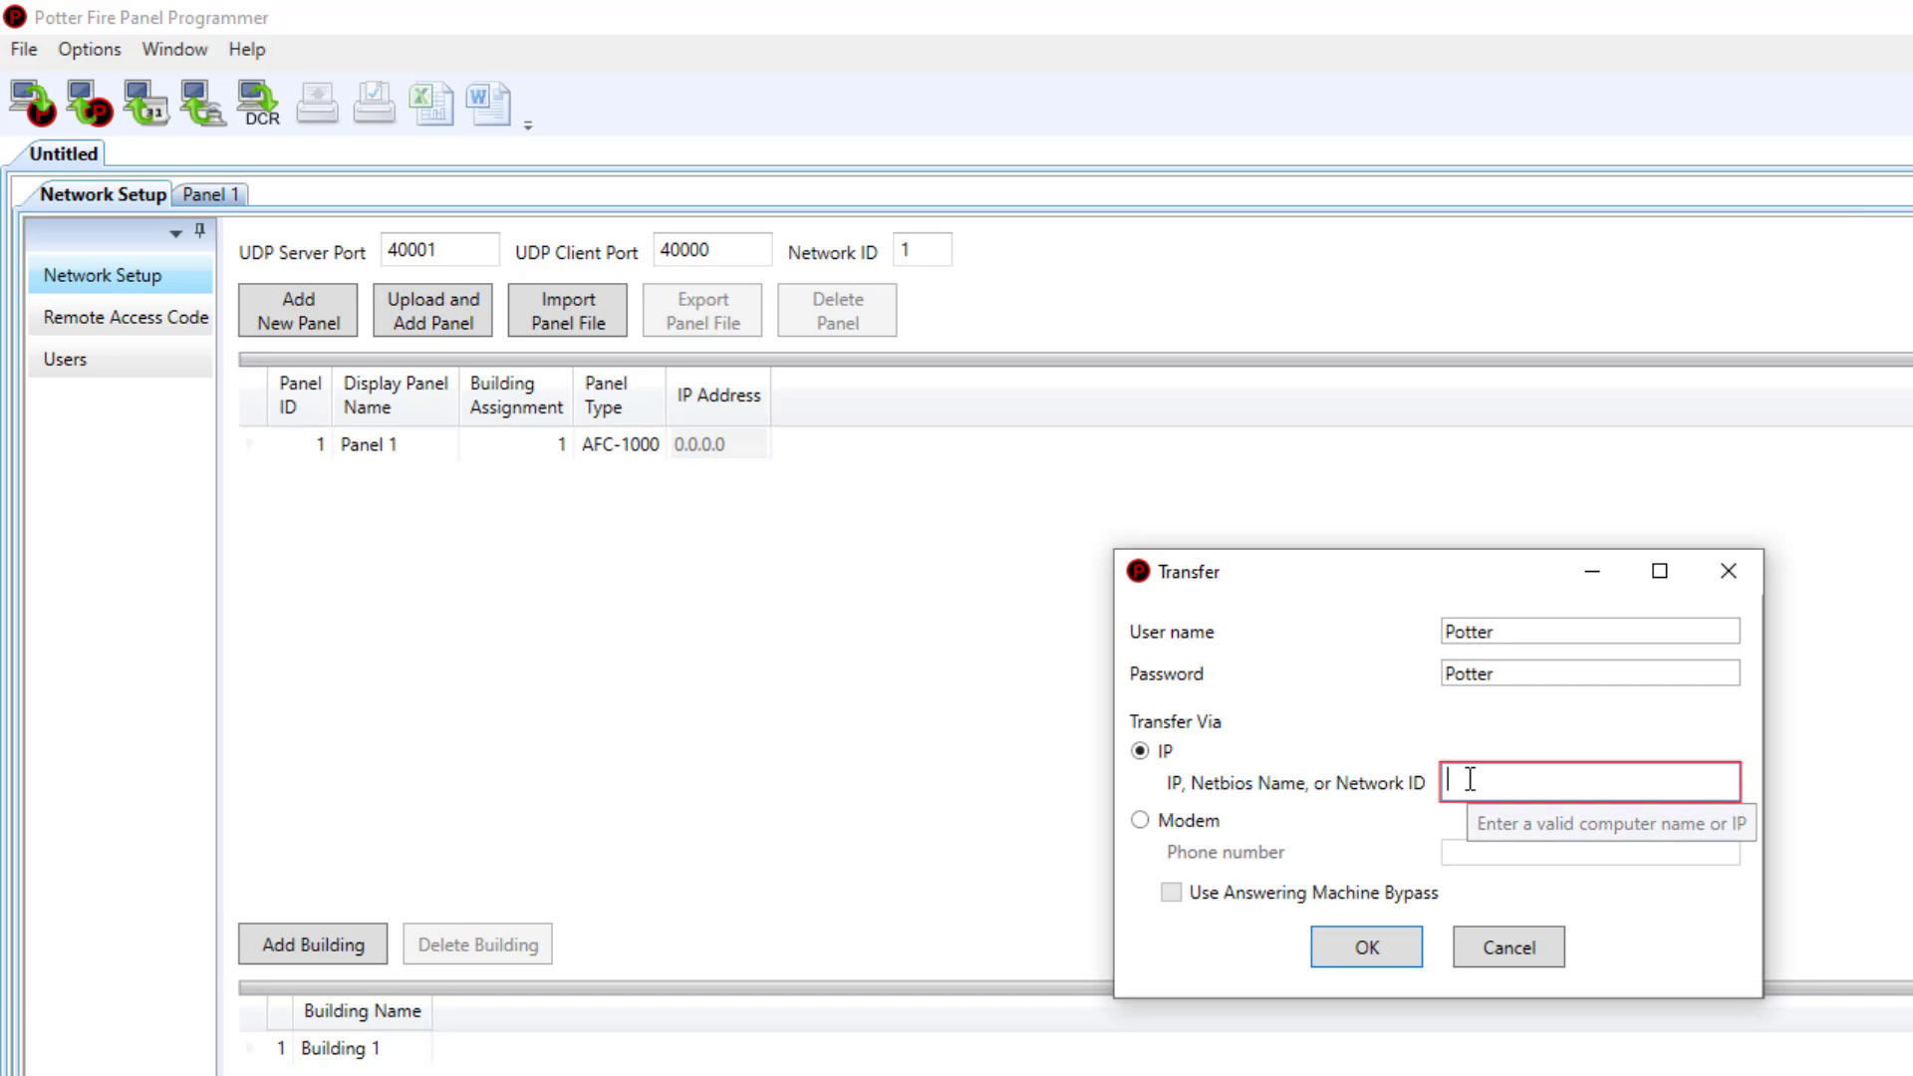
type("169.254.85.150")
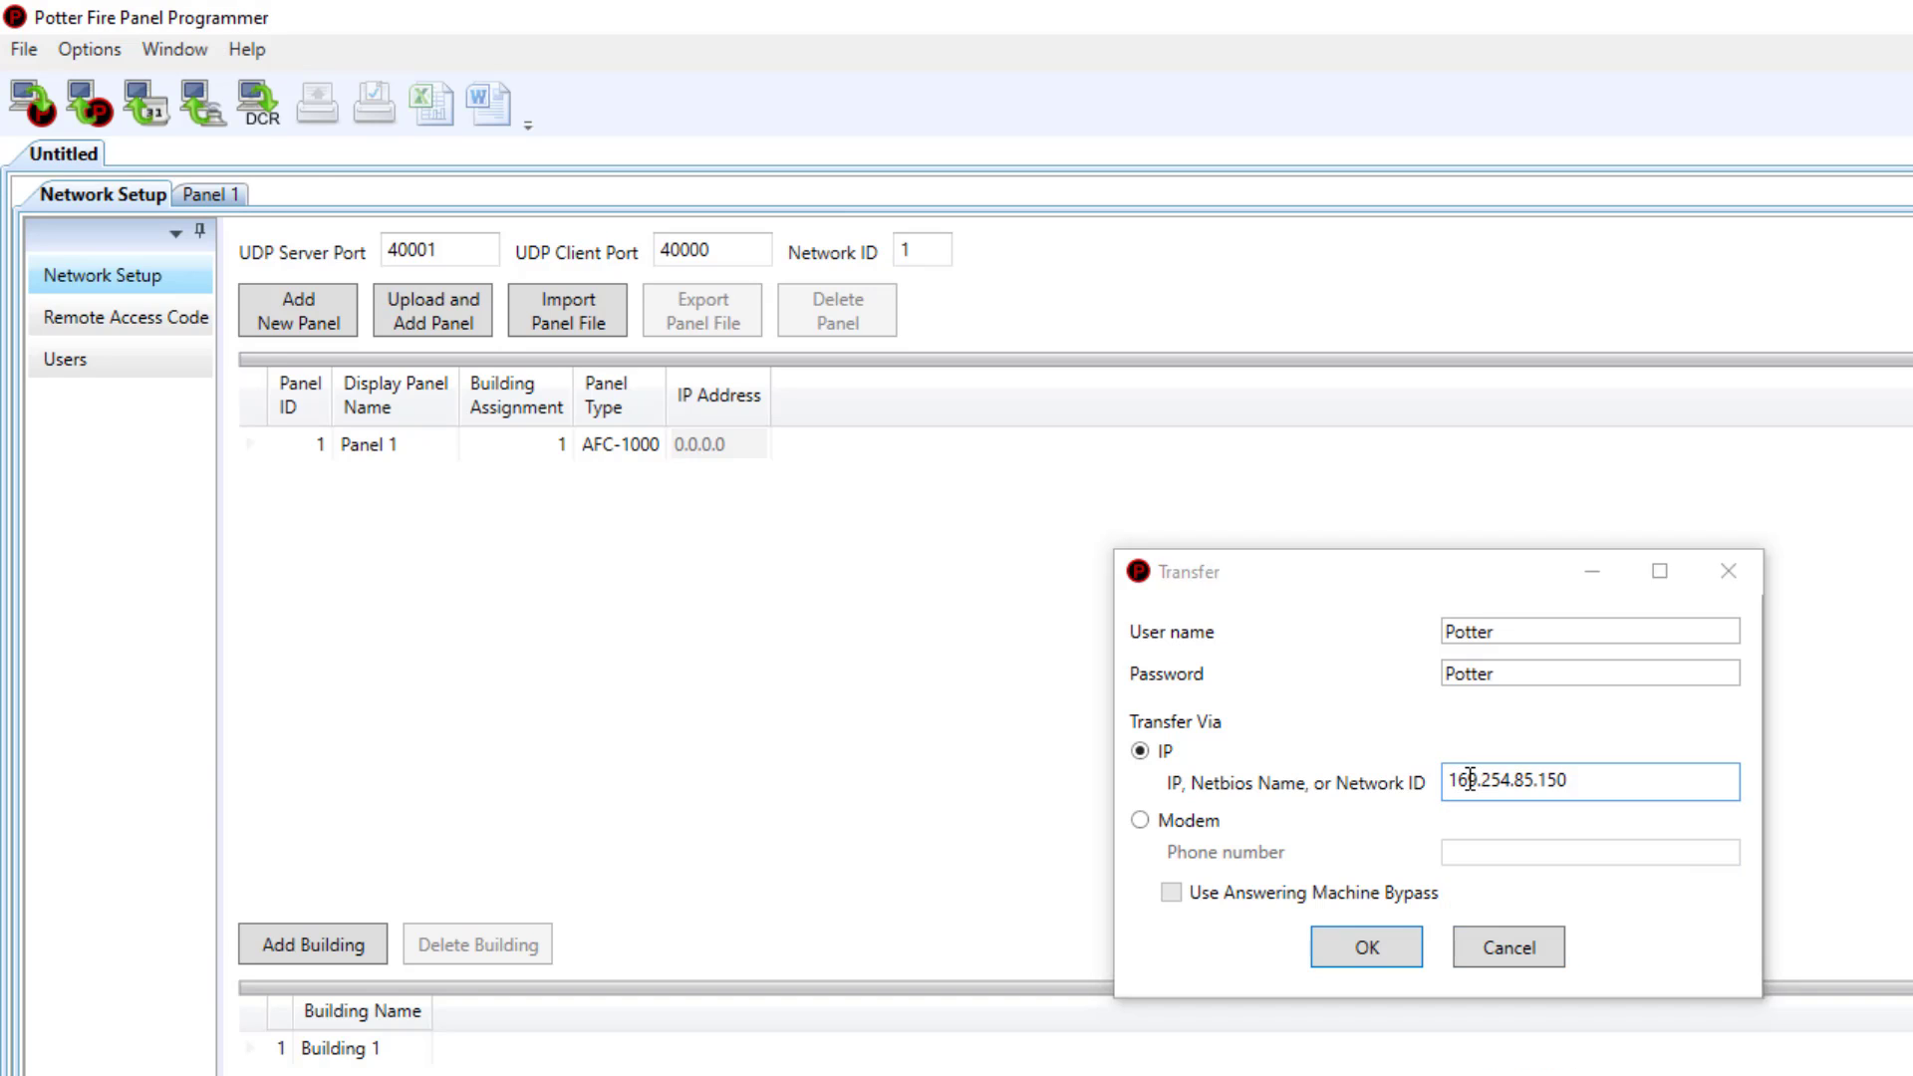
key("Return")
Upload and add a third panel from IP address 169.254.62.178.
left_click(432, 317)
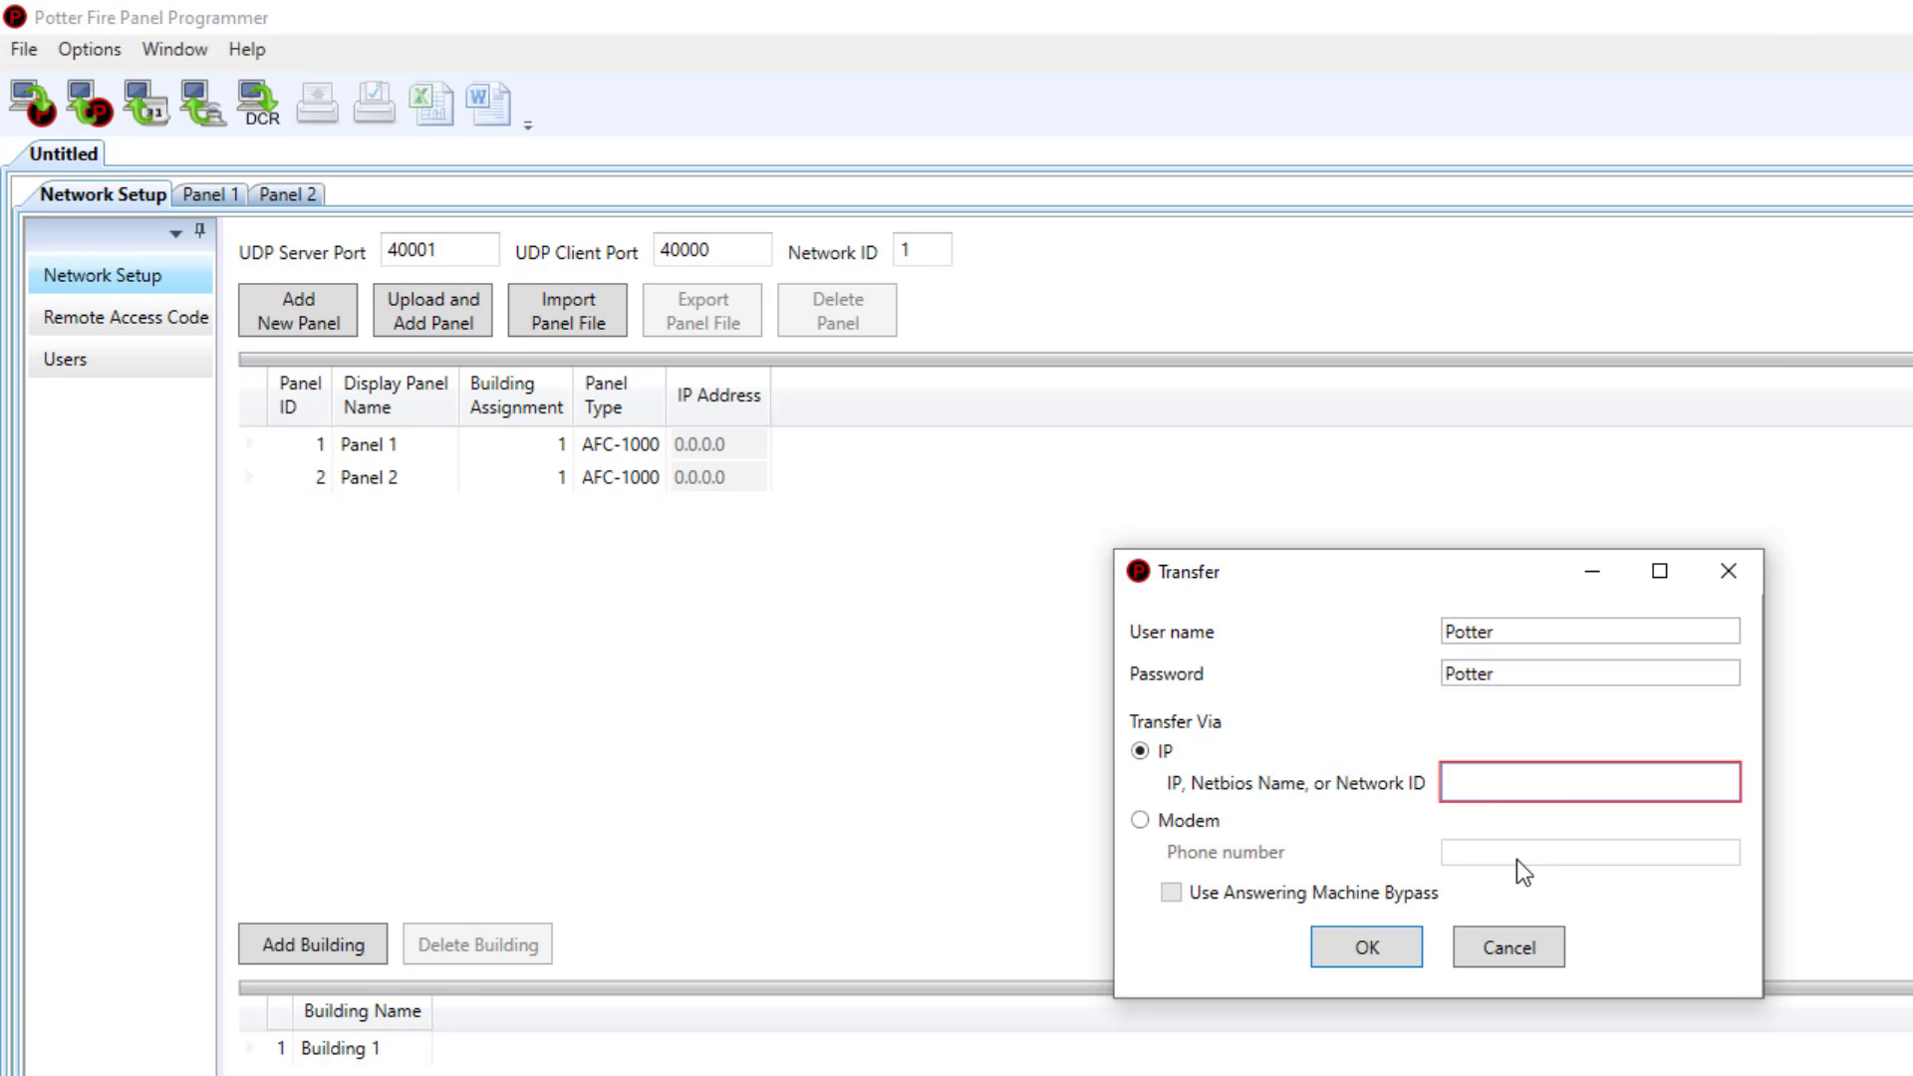
type("169.254.62.178")
key("Return")
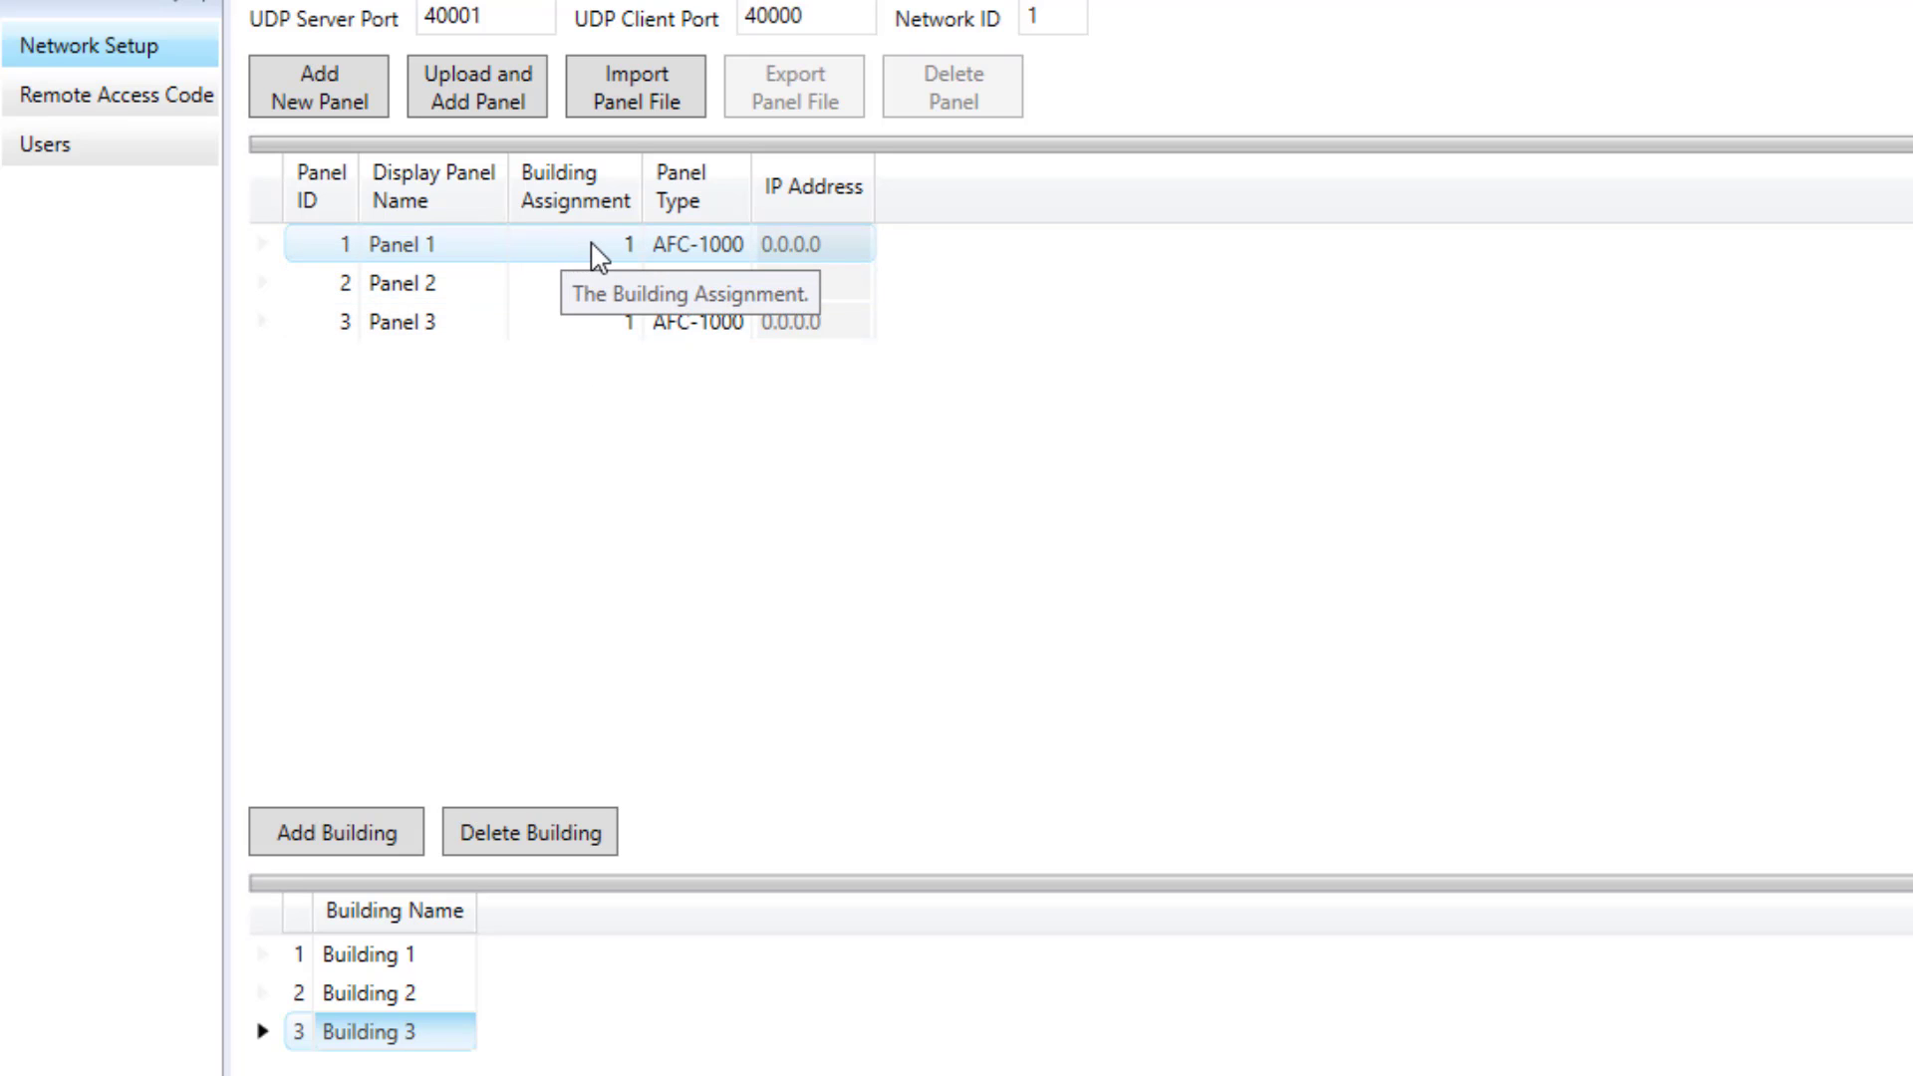
Set the building assignment to 2 for Panel 2 and 3 for Panel 3.
double_click(622, 279)
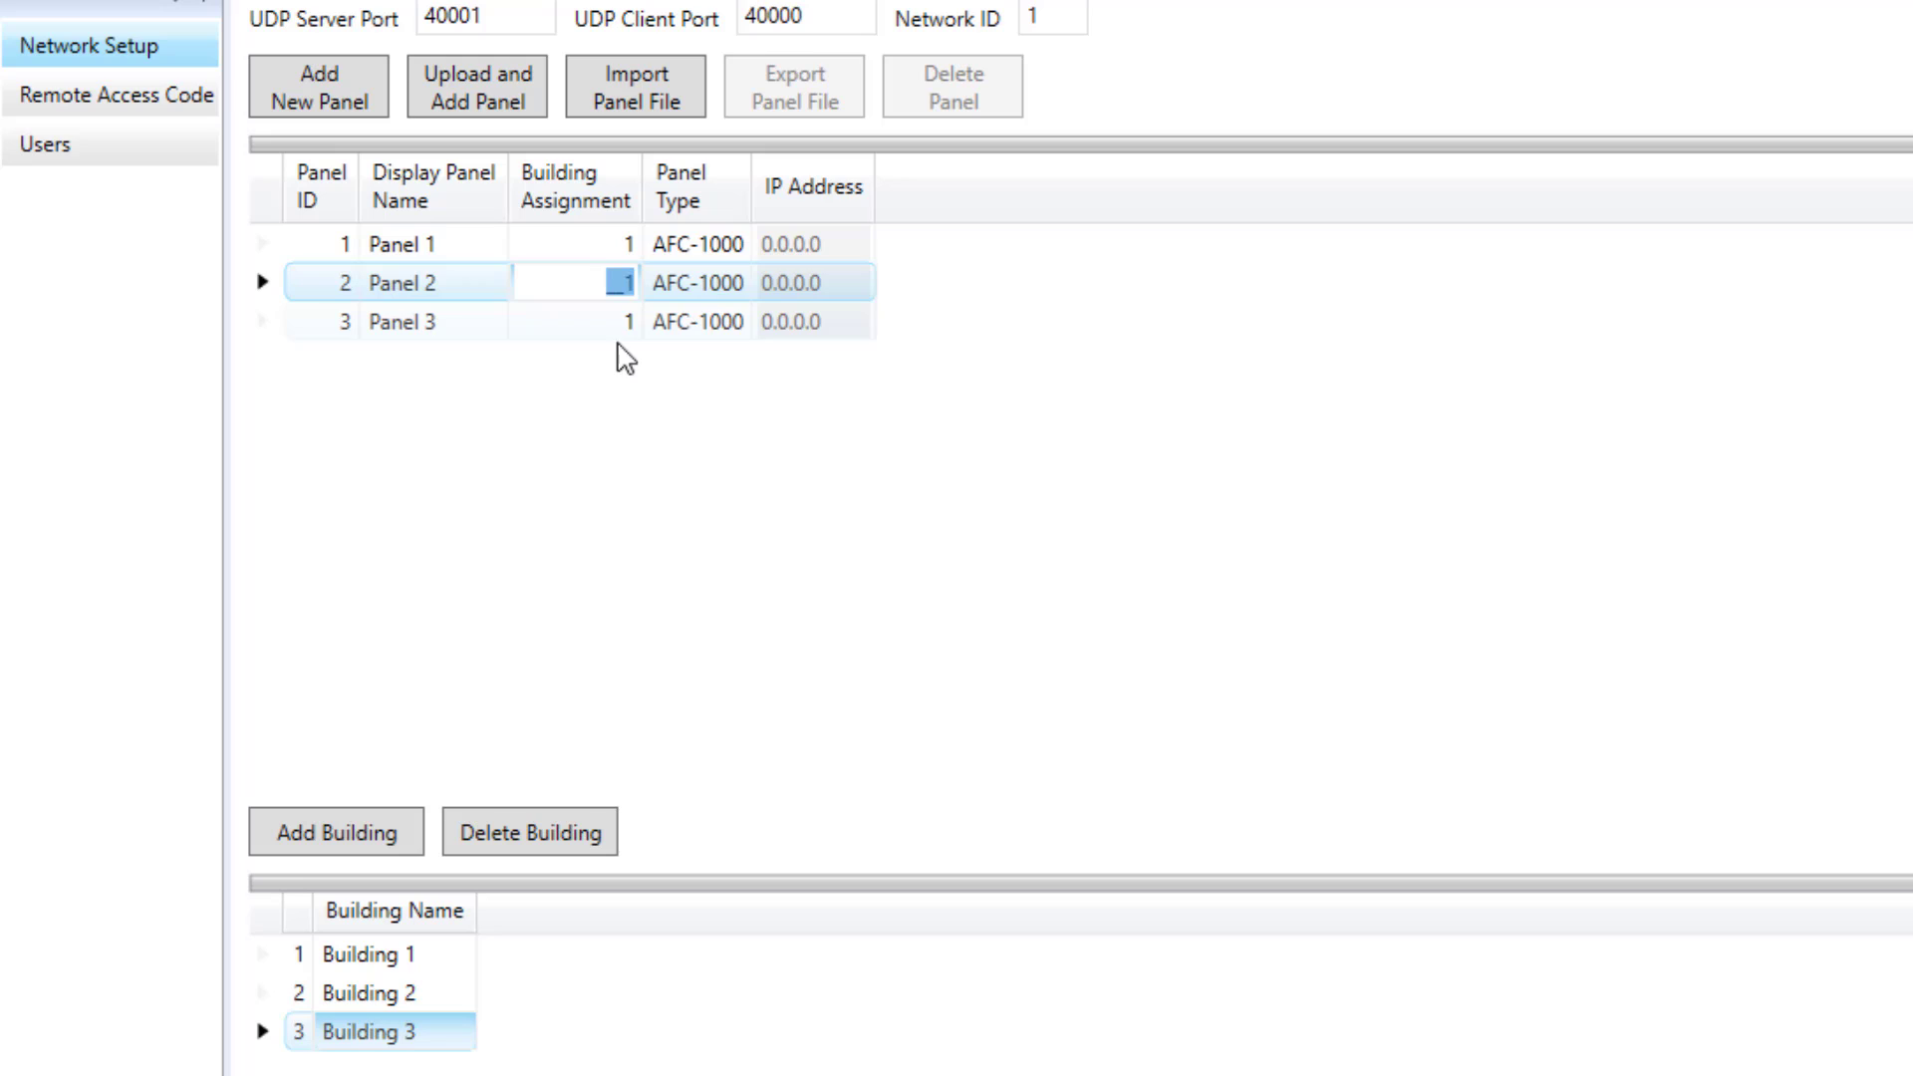
type("2")
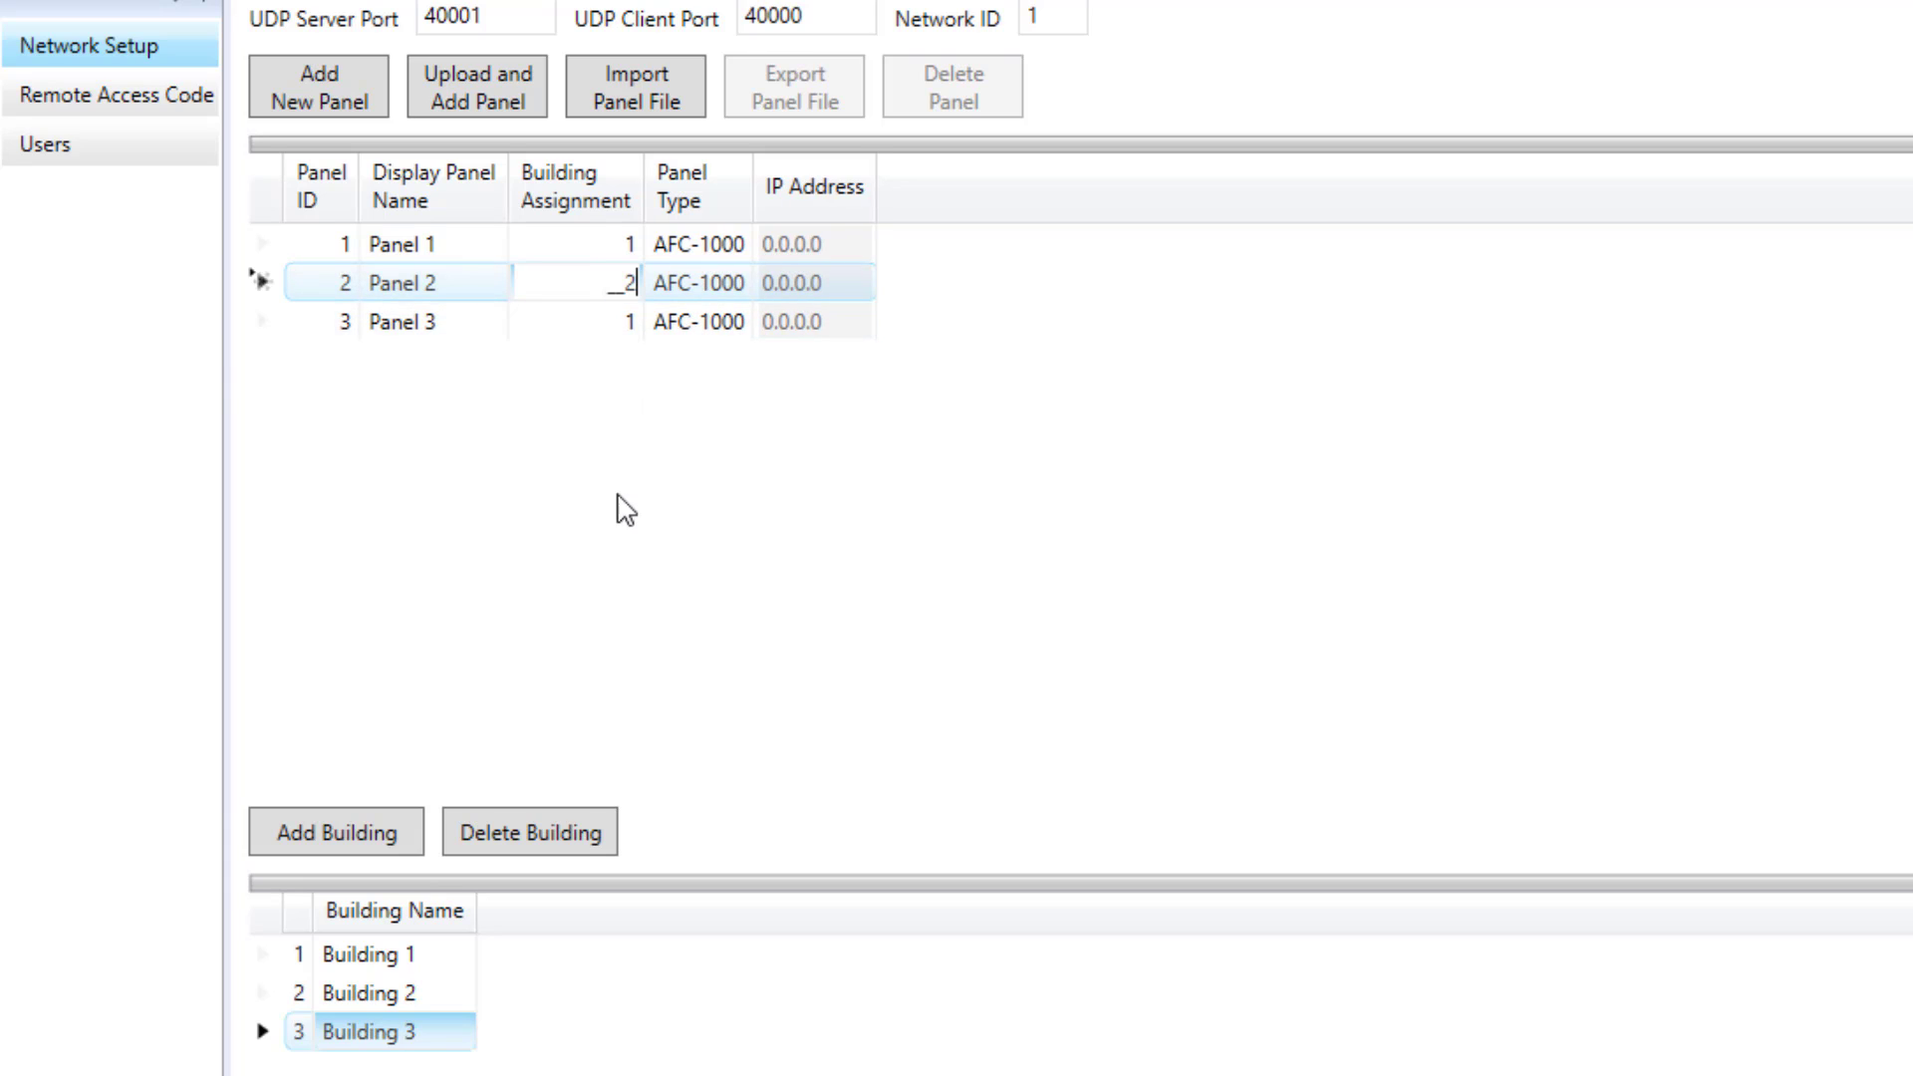
left_click(632, 329)
left_click(632, 331)
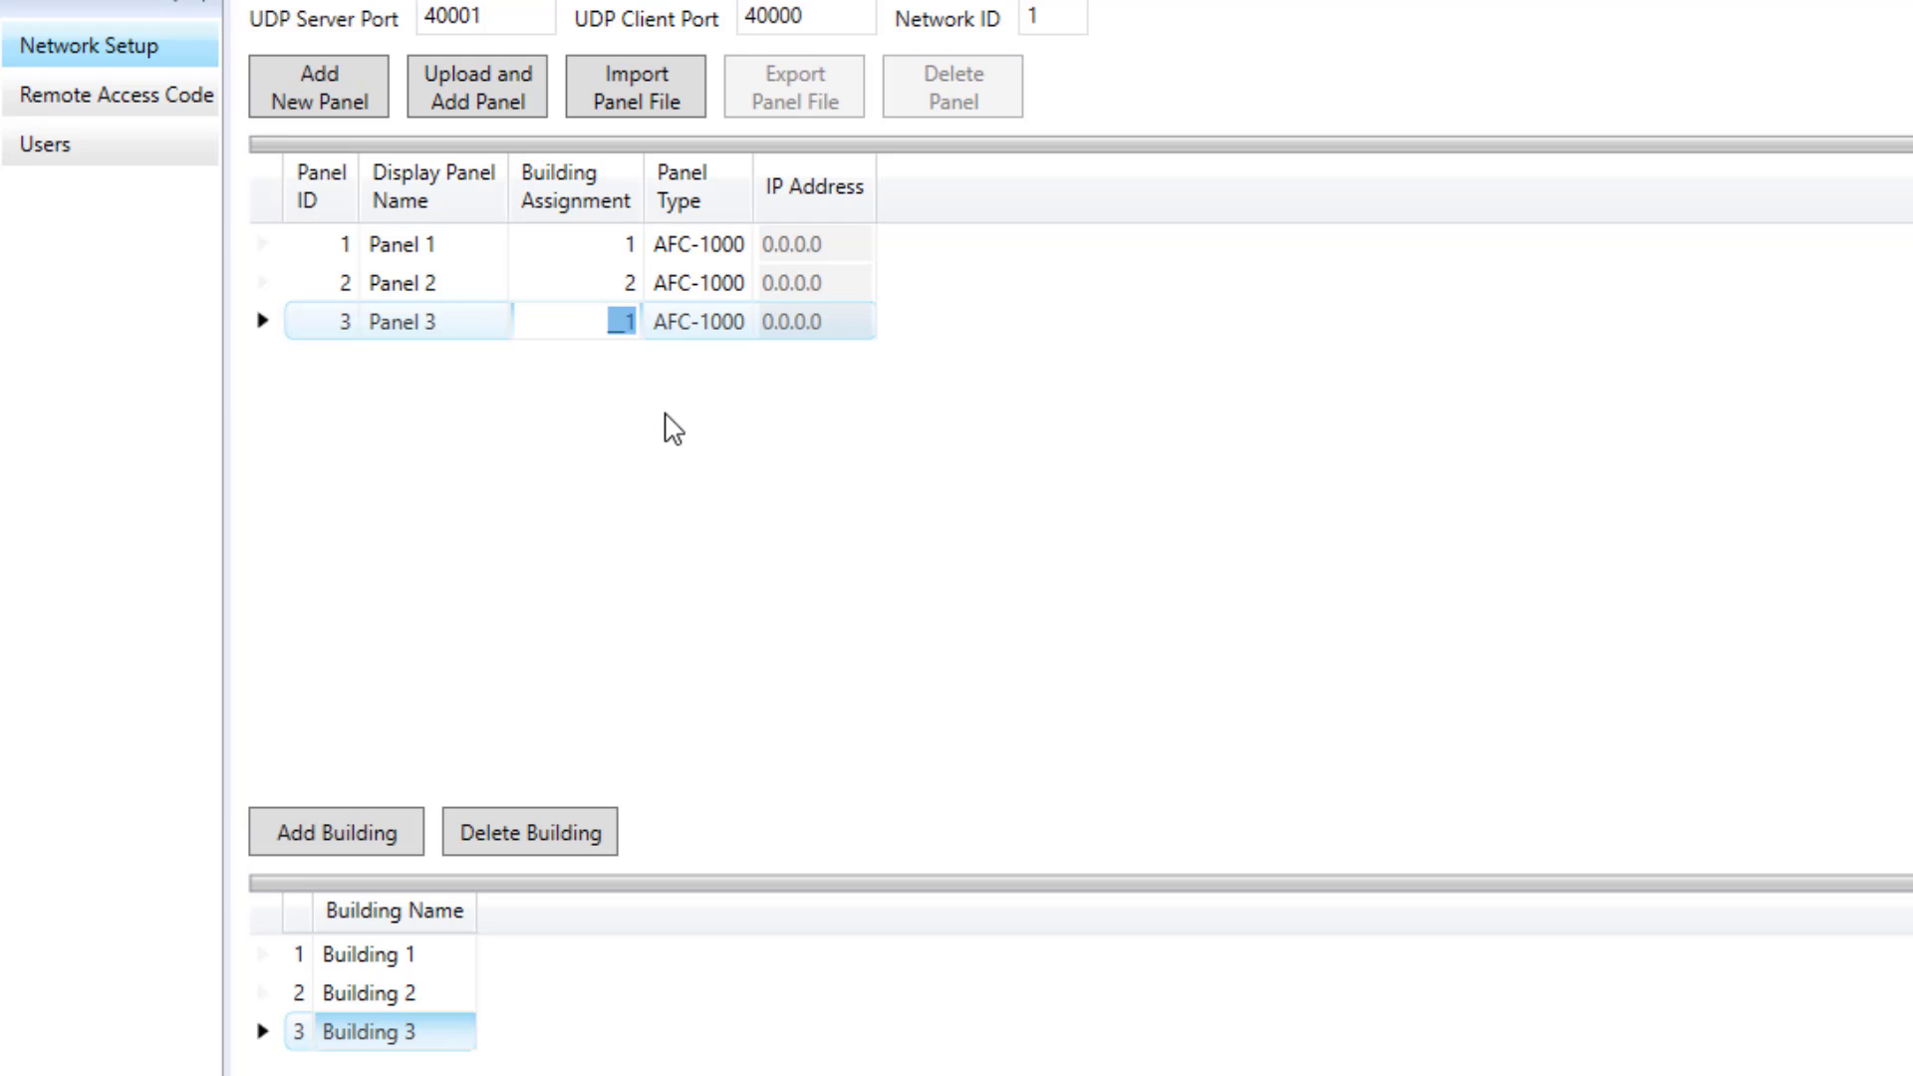
key("BackSpace")
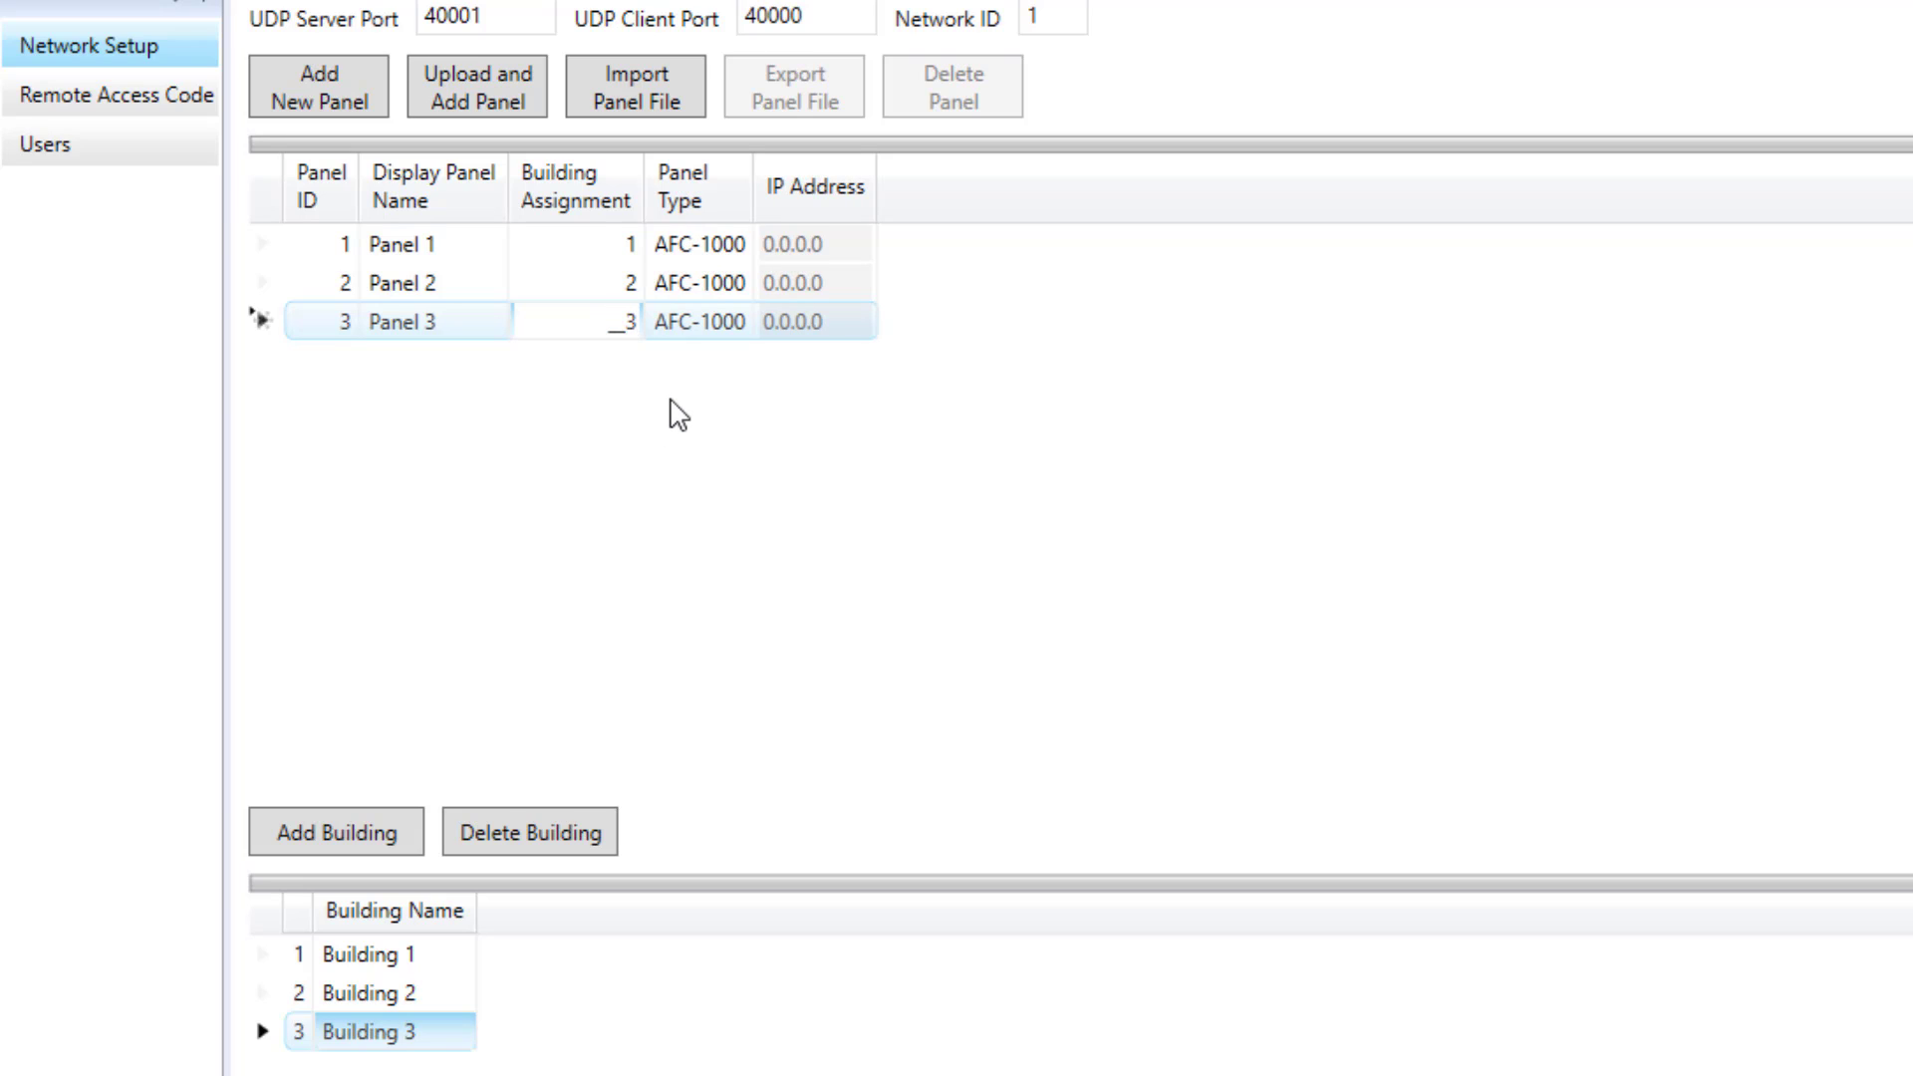
Set the building assignment of Panel 3 and Panel 2 to 1.
type("1")
left_click(634, 291)
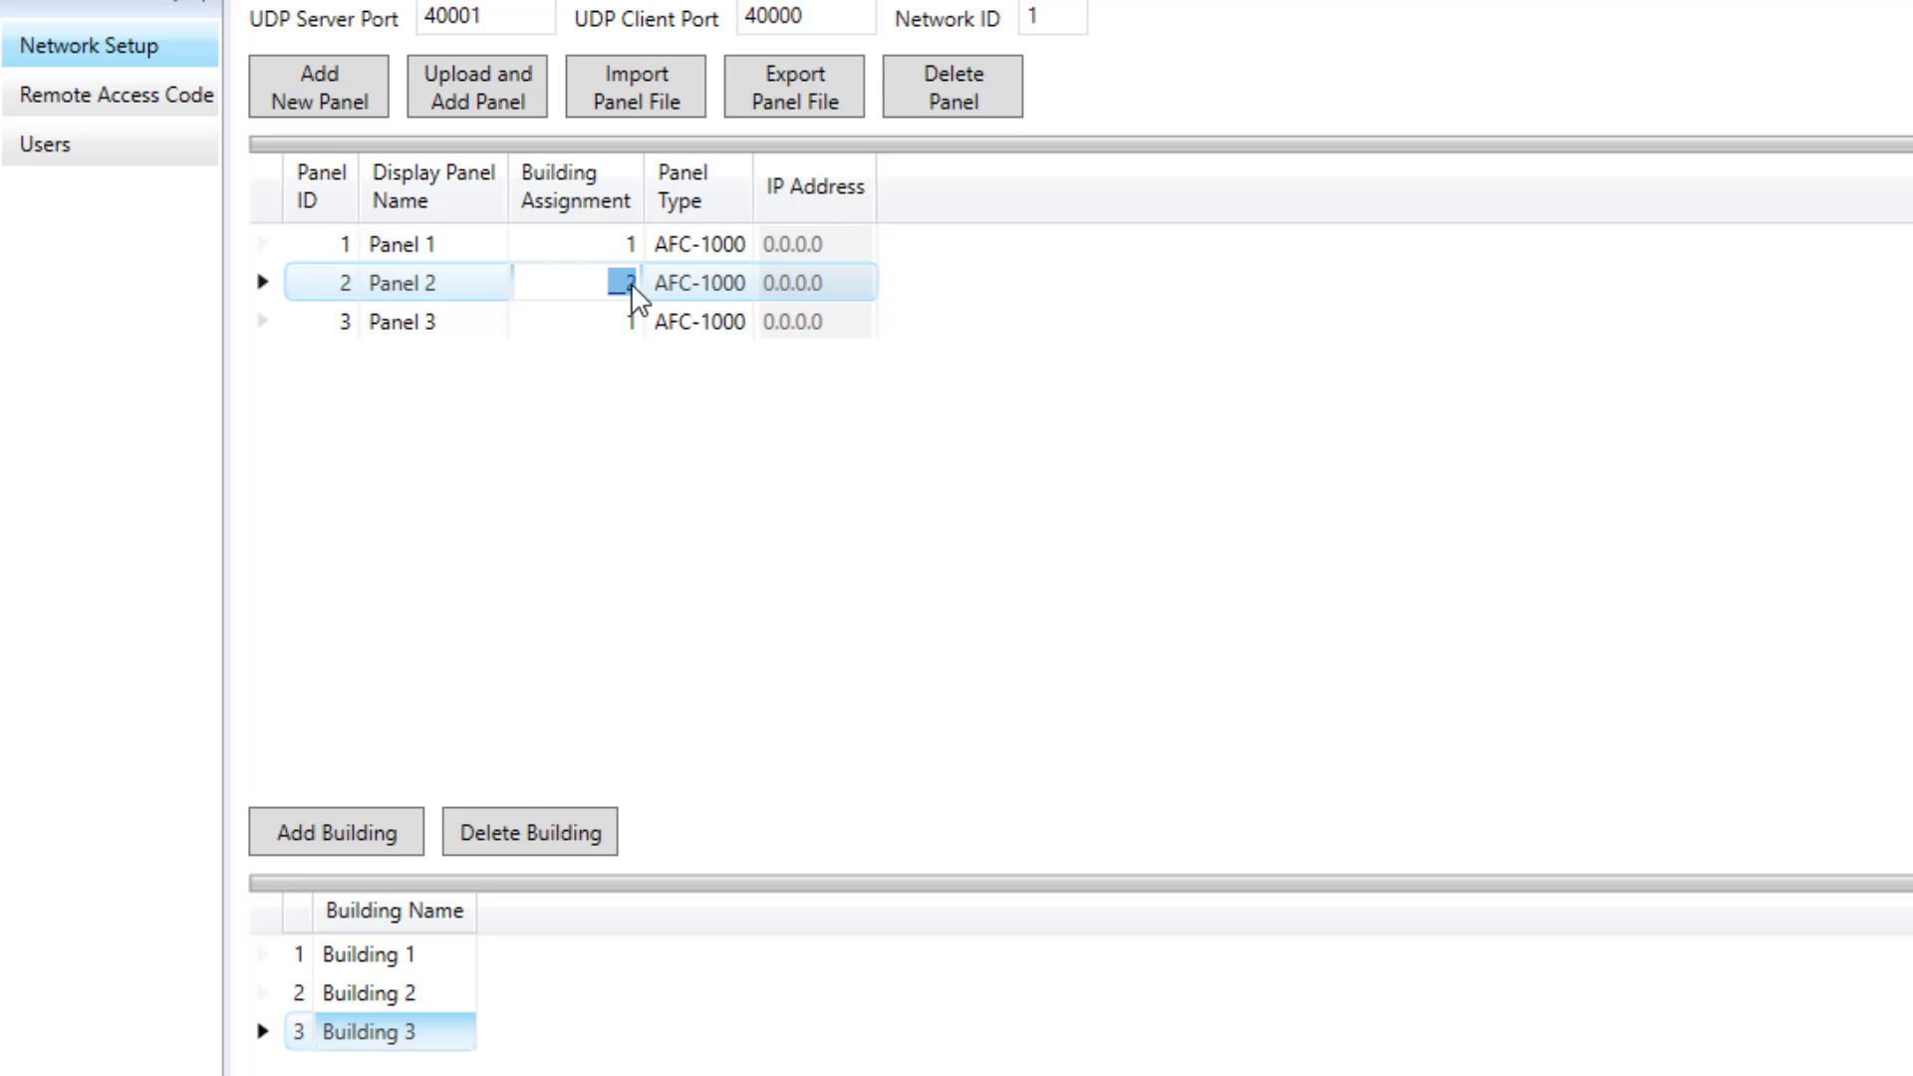
left_click(634, 291)
type("1")
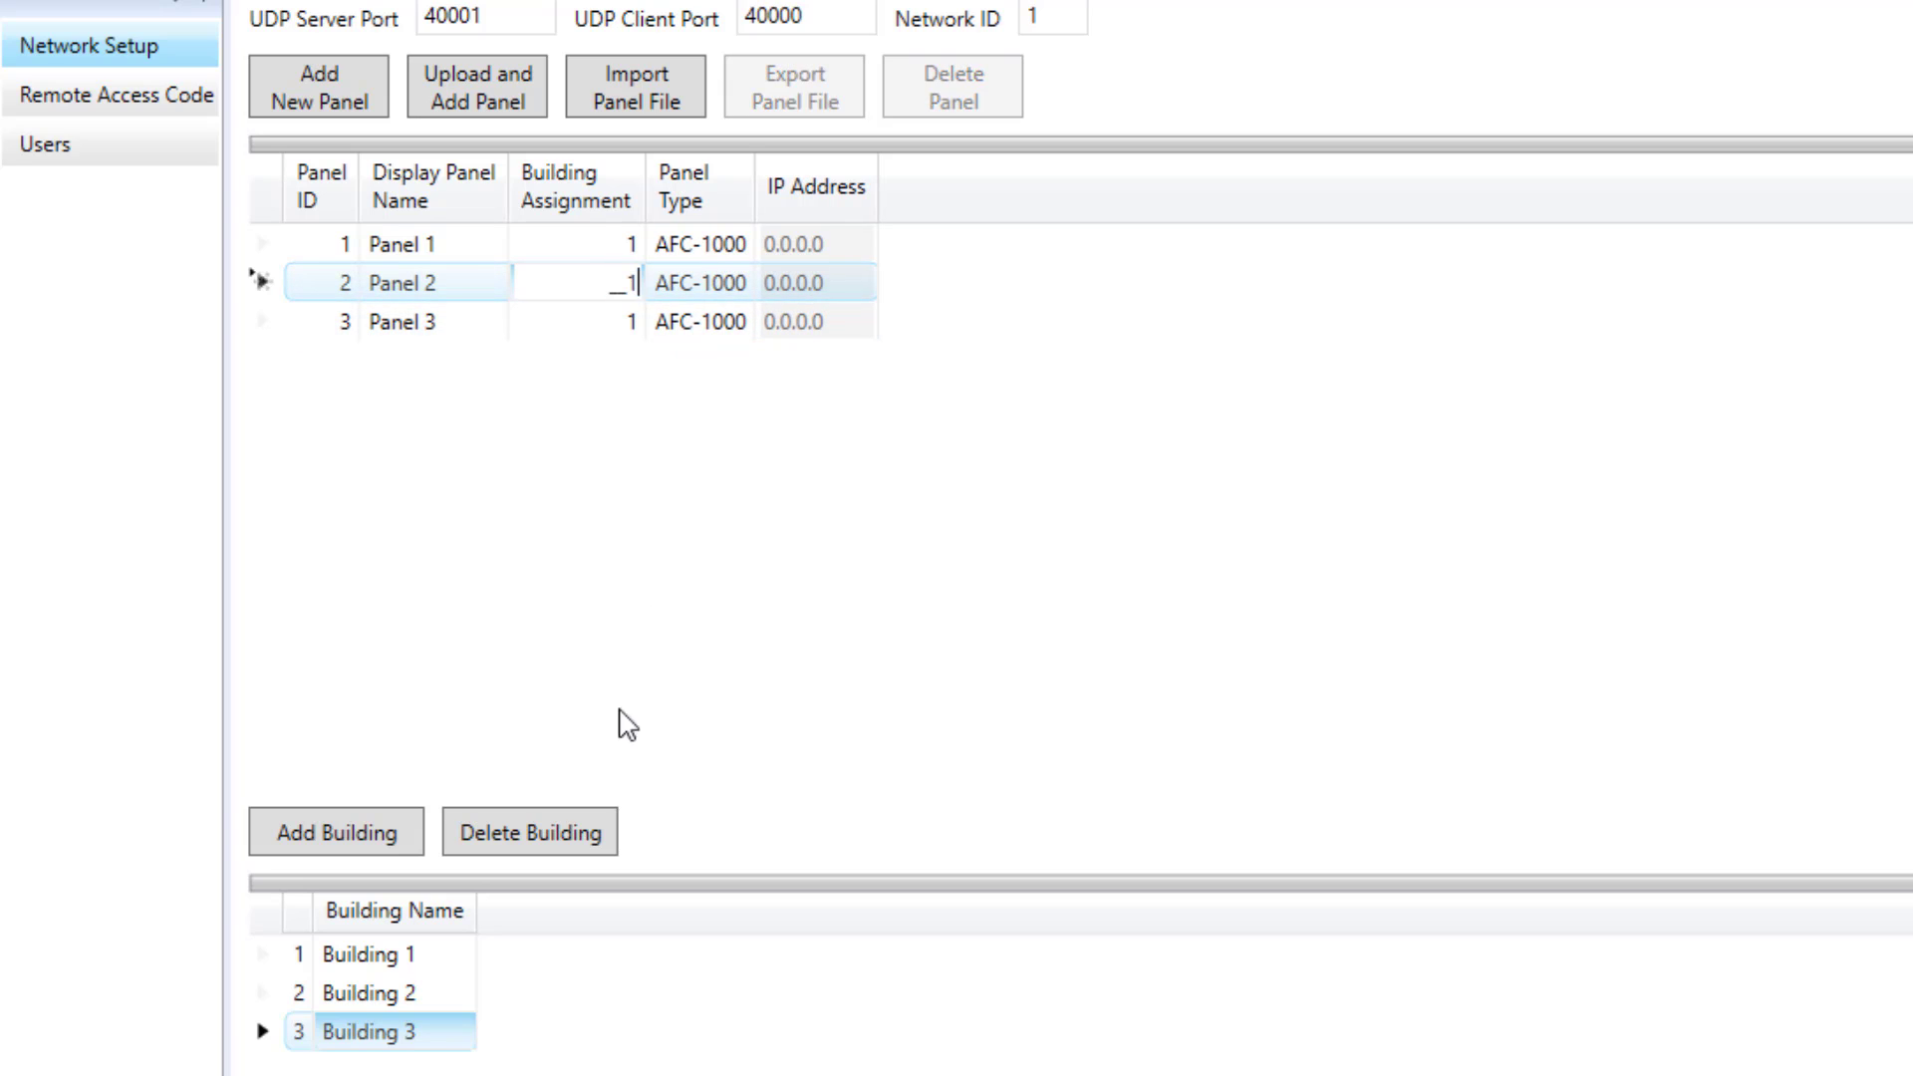
Delete Building 2 and Building 3 from the network's building list.
left_click(373, 986)
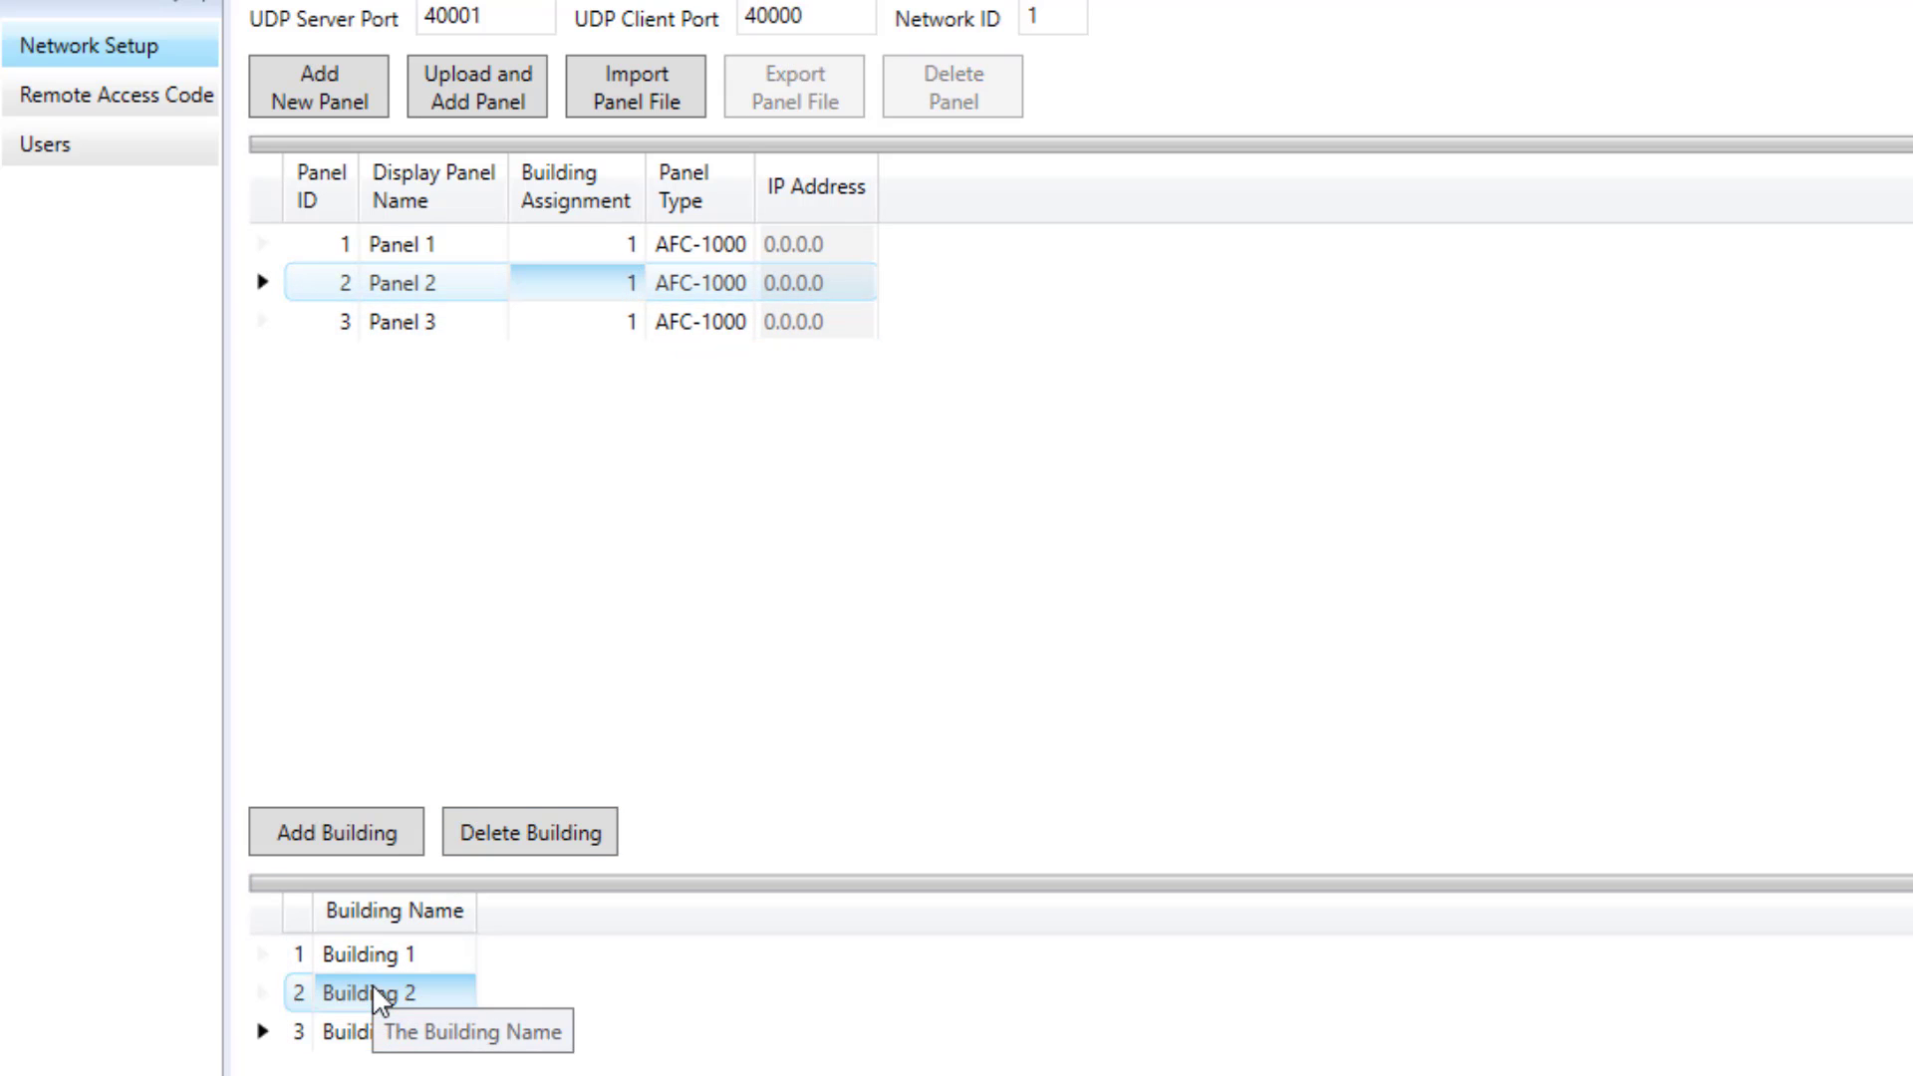
left_click(576, 833)
left_click(577, 835)
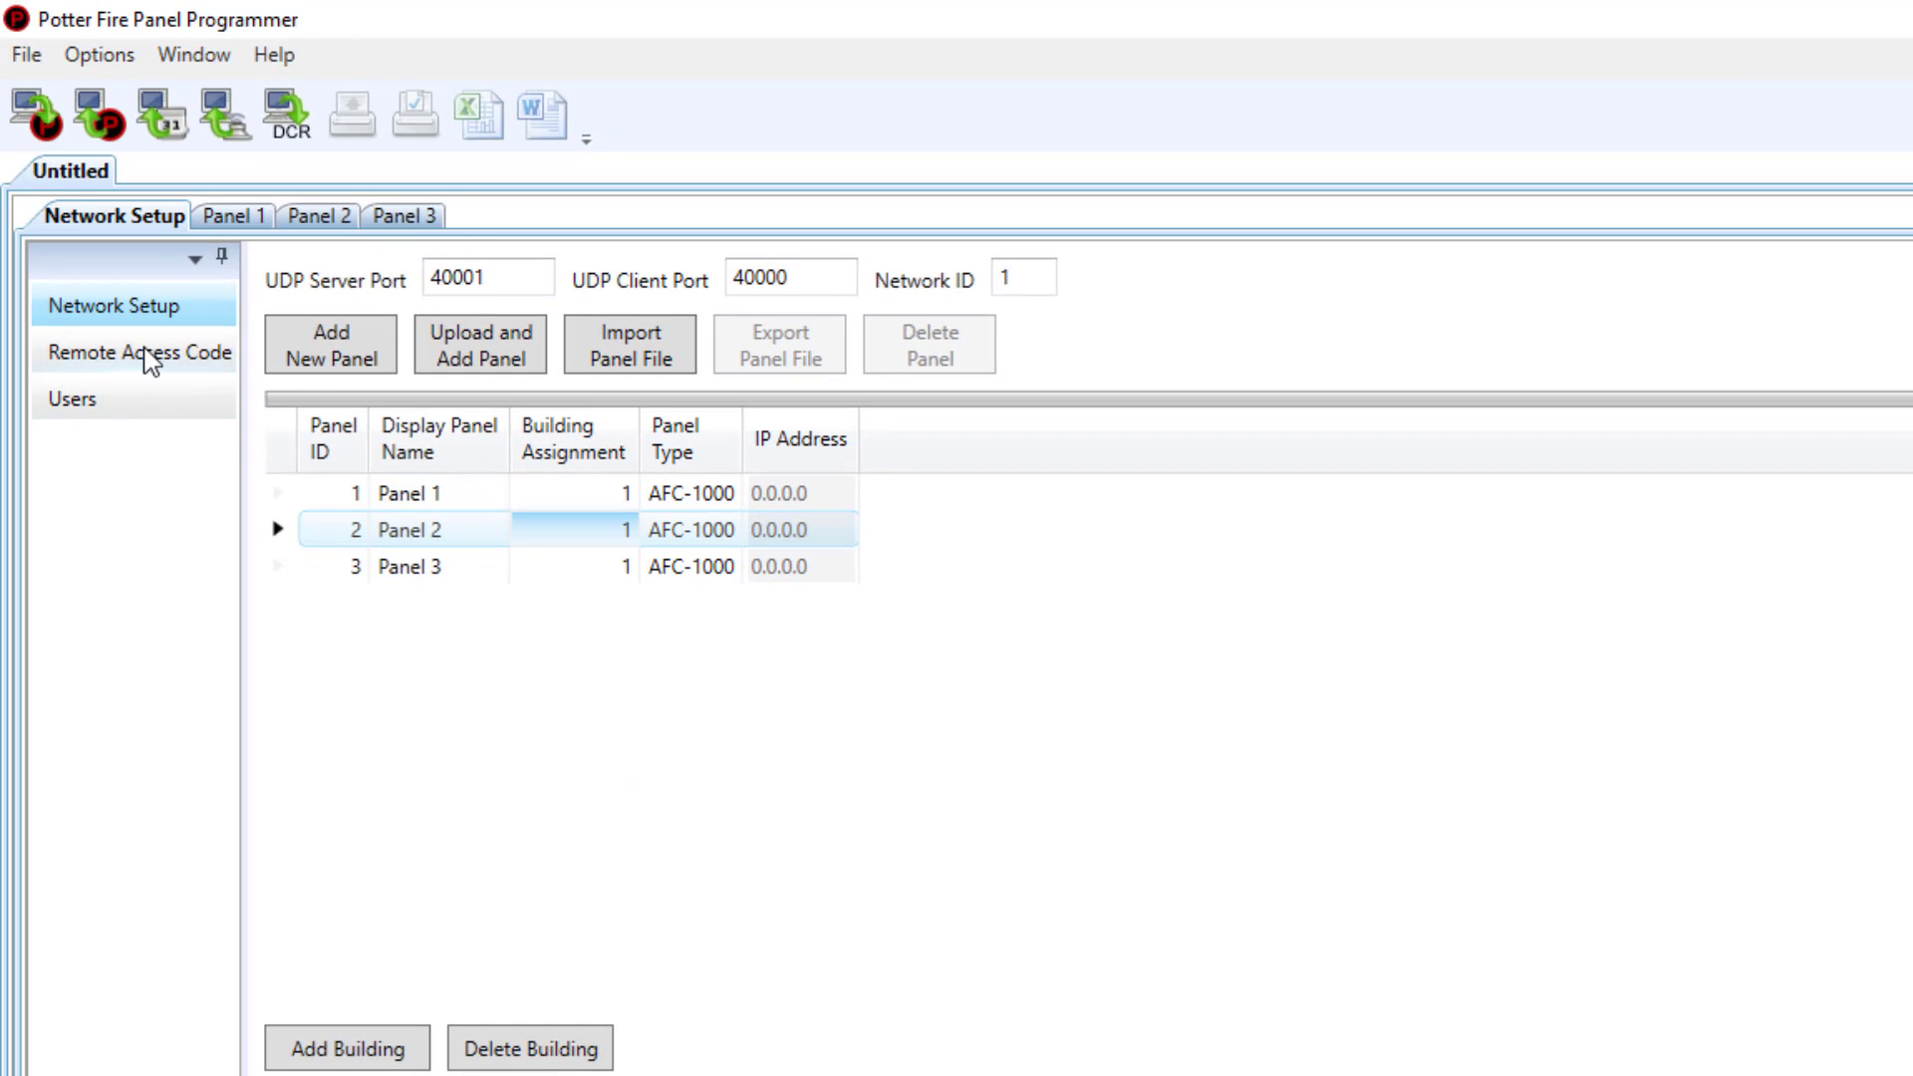
Review the network's remote access credentials and the user permissions list.
left_click(150, 361)
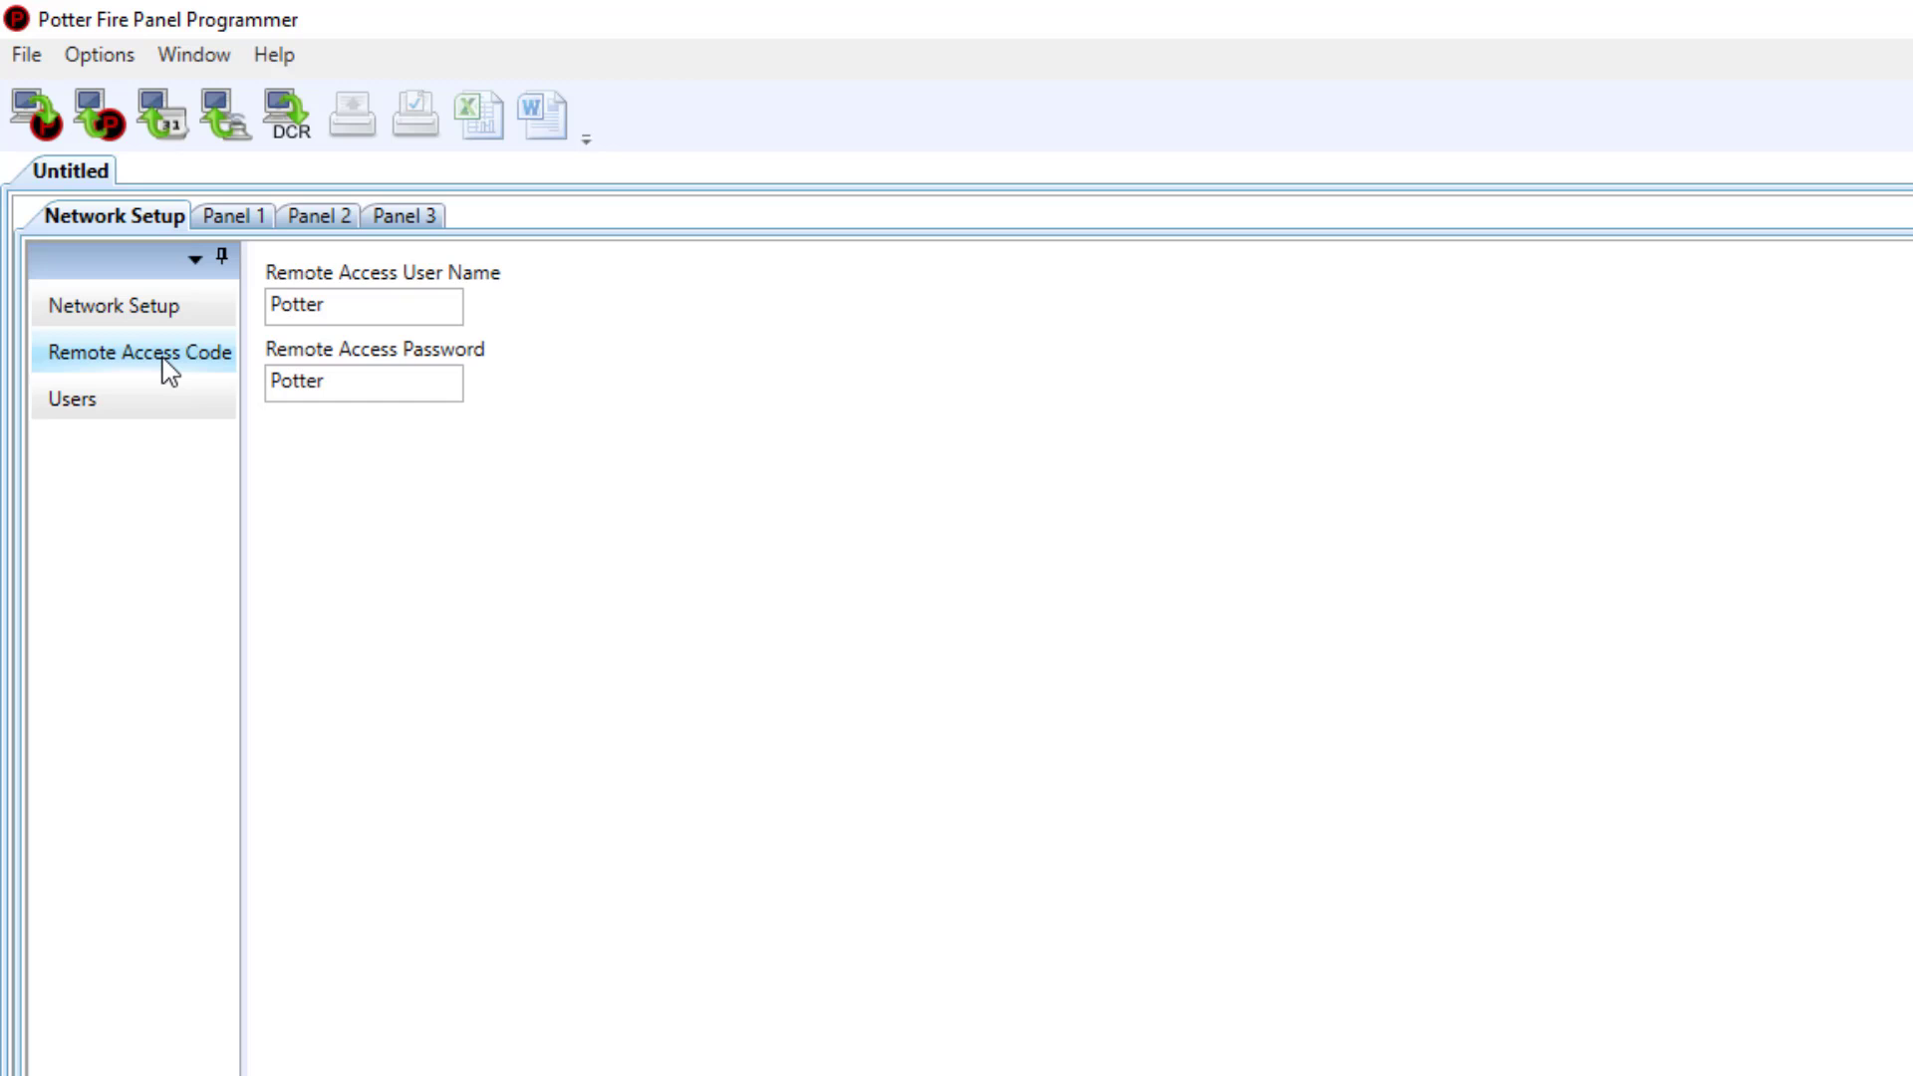
left_click(146, 403)
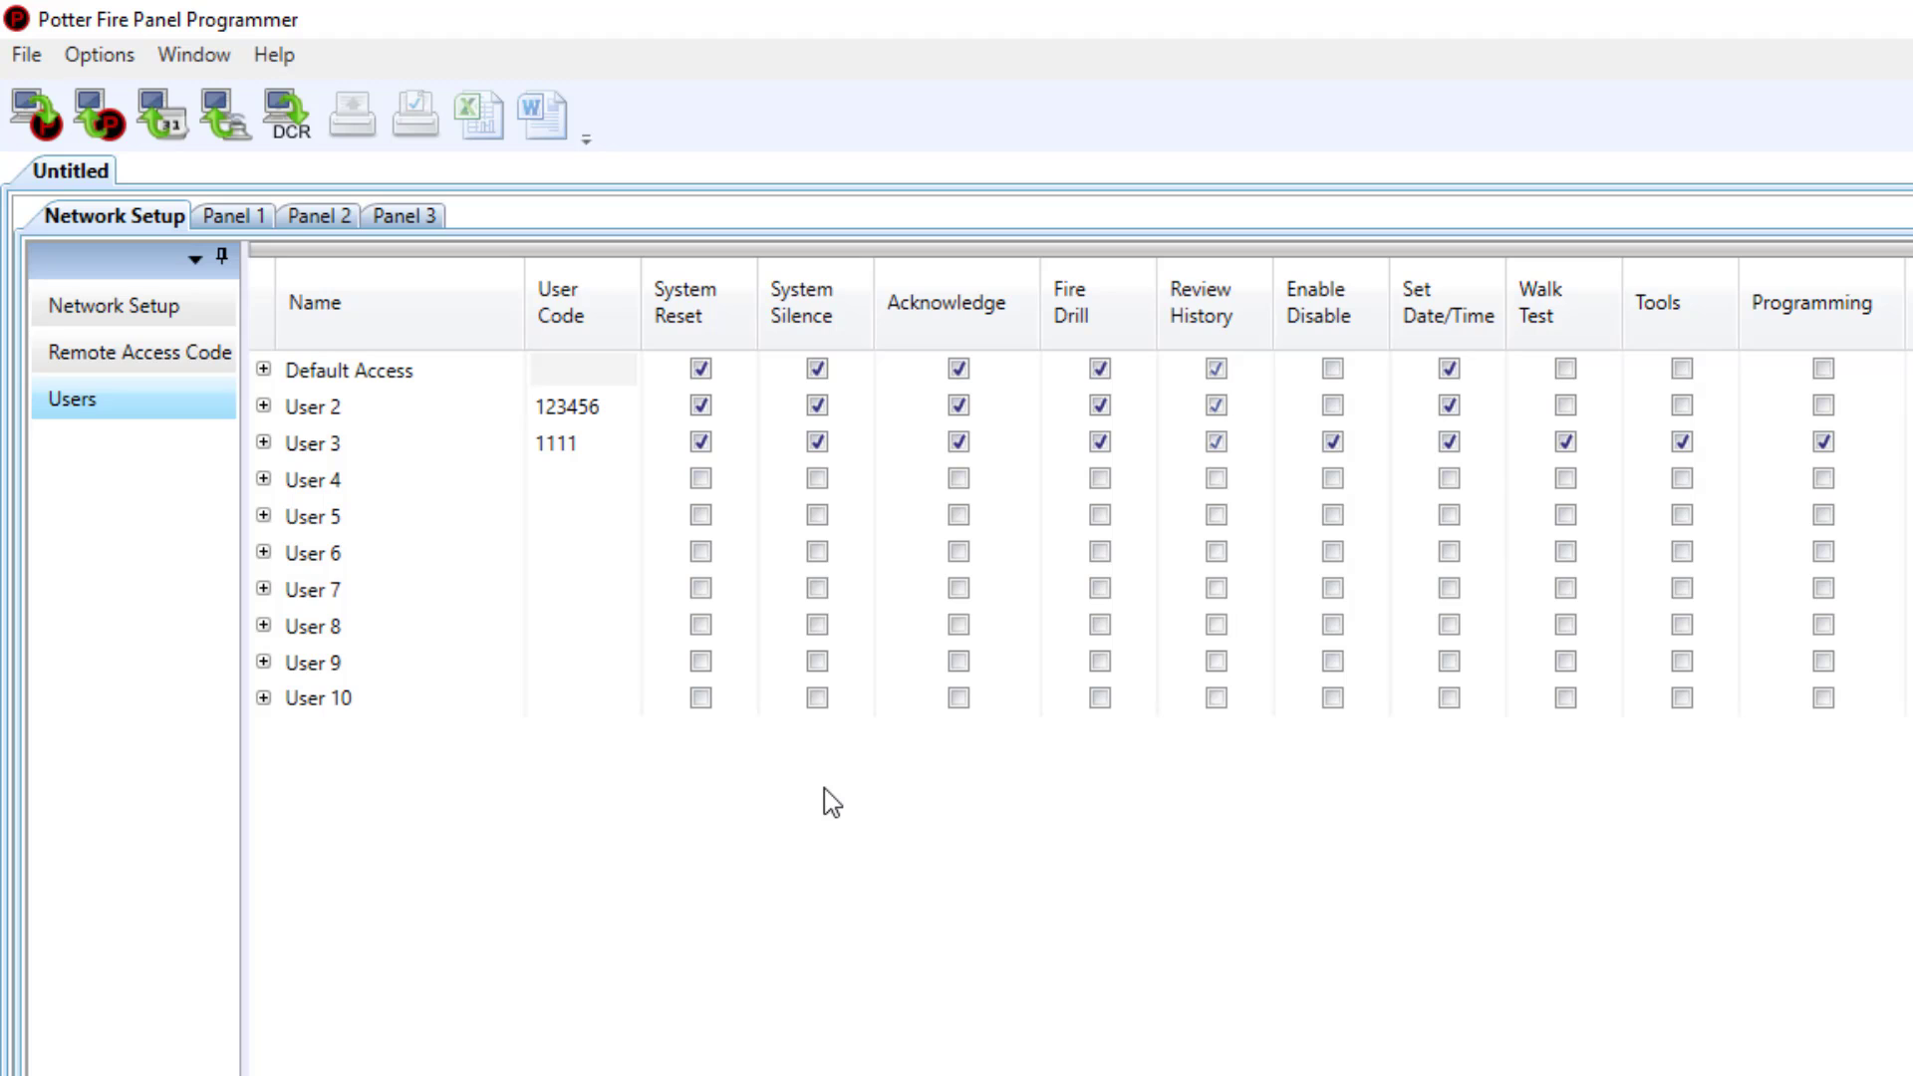
Switch User 3's building selection to Building 1 alone and re-enable Buildings 2 and 3.
left_click(264, 444)
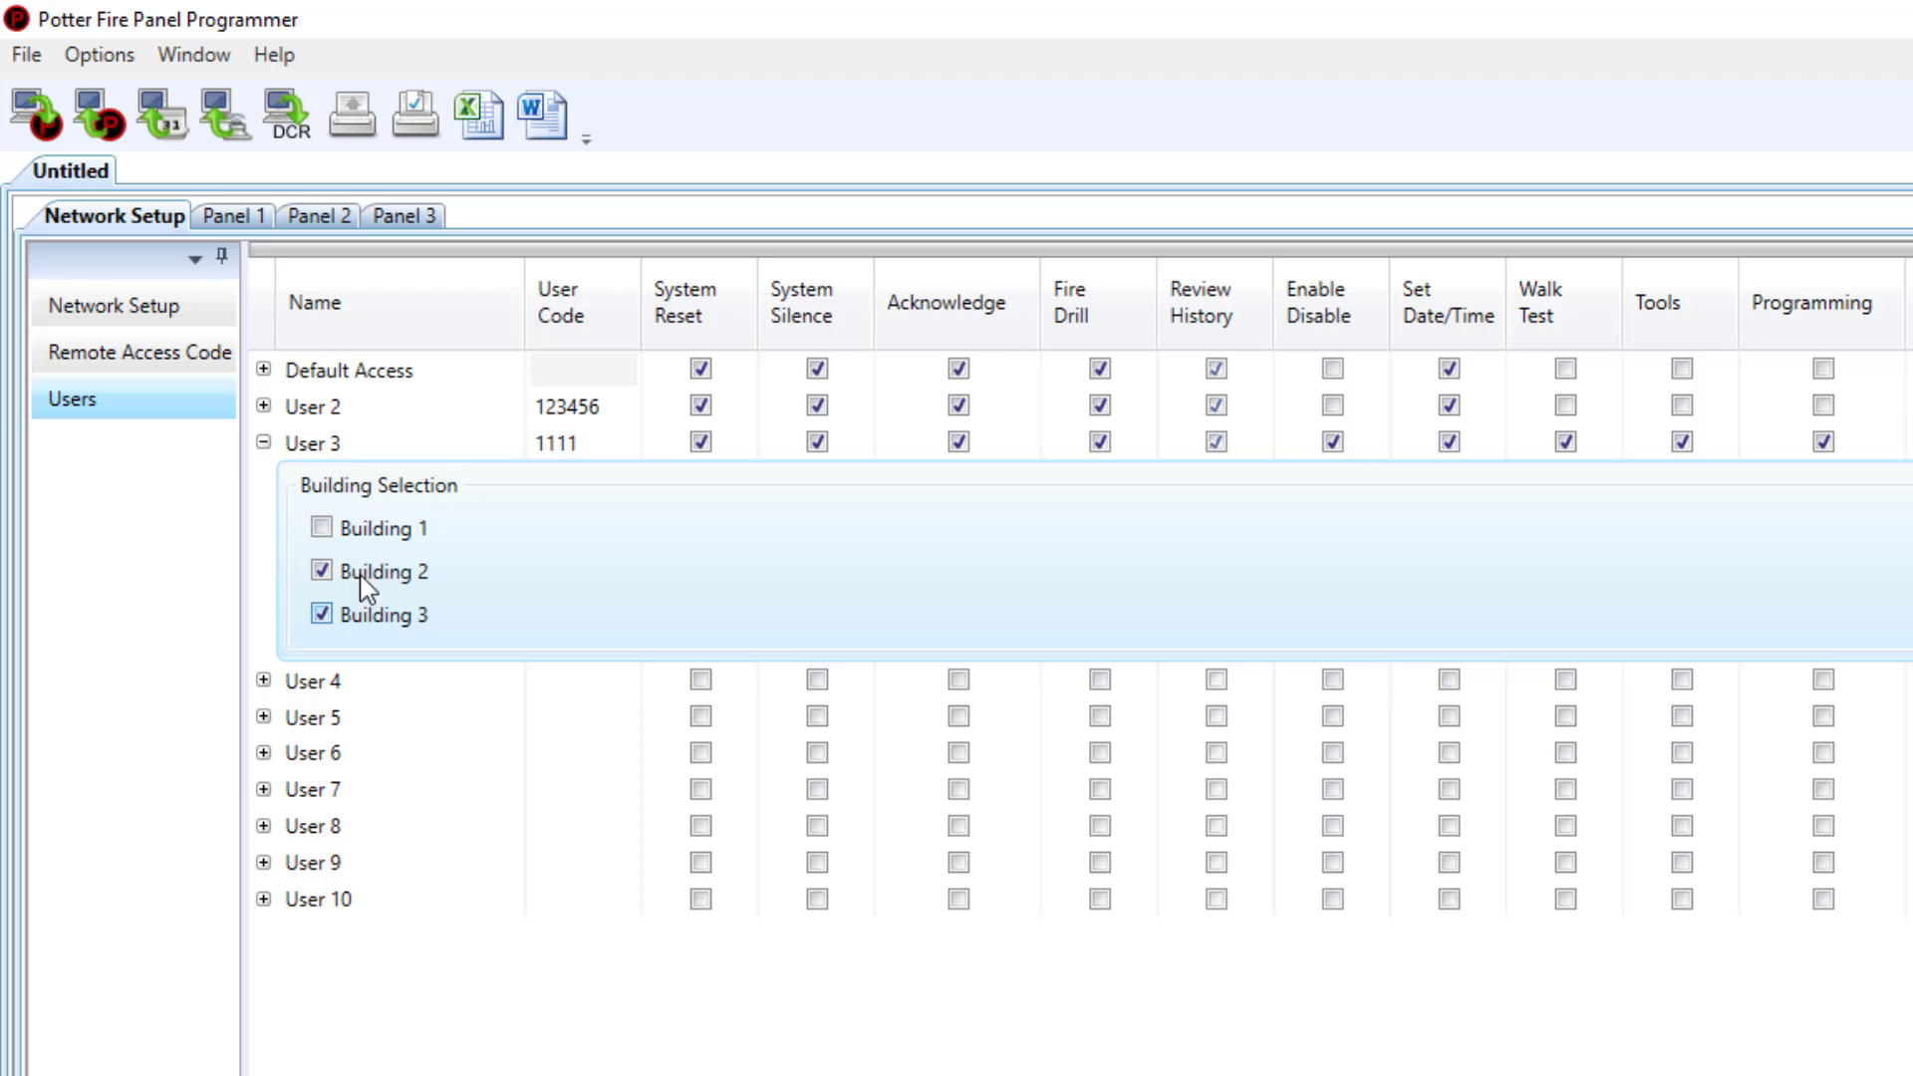
left_click(324, 529)
left_click(325, 574)
left_click(323, 616)
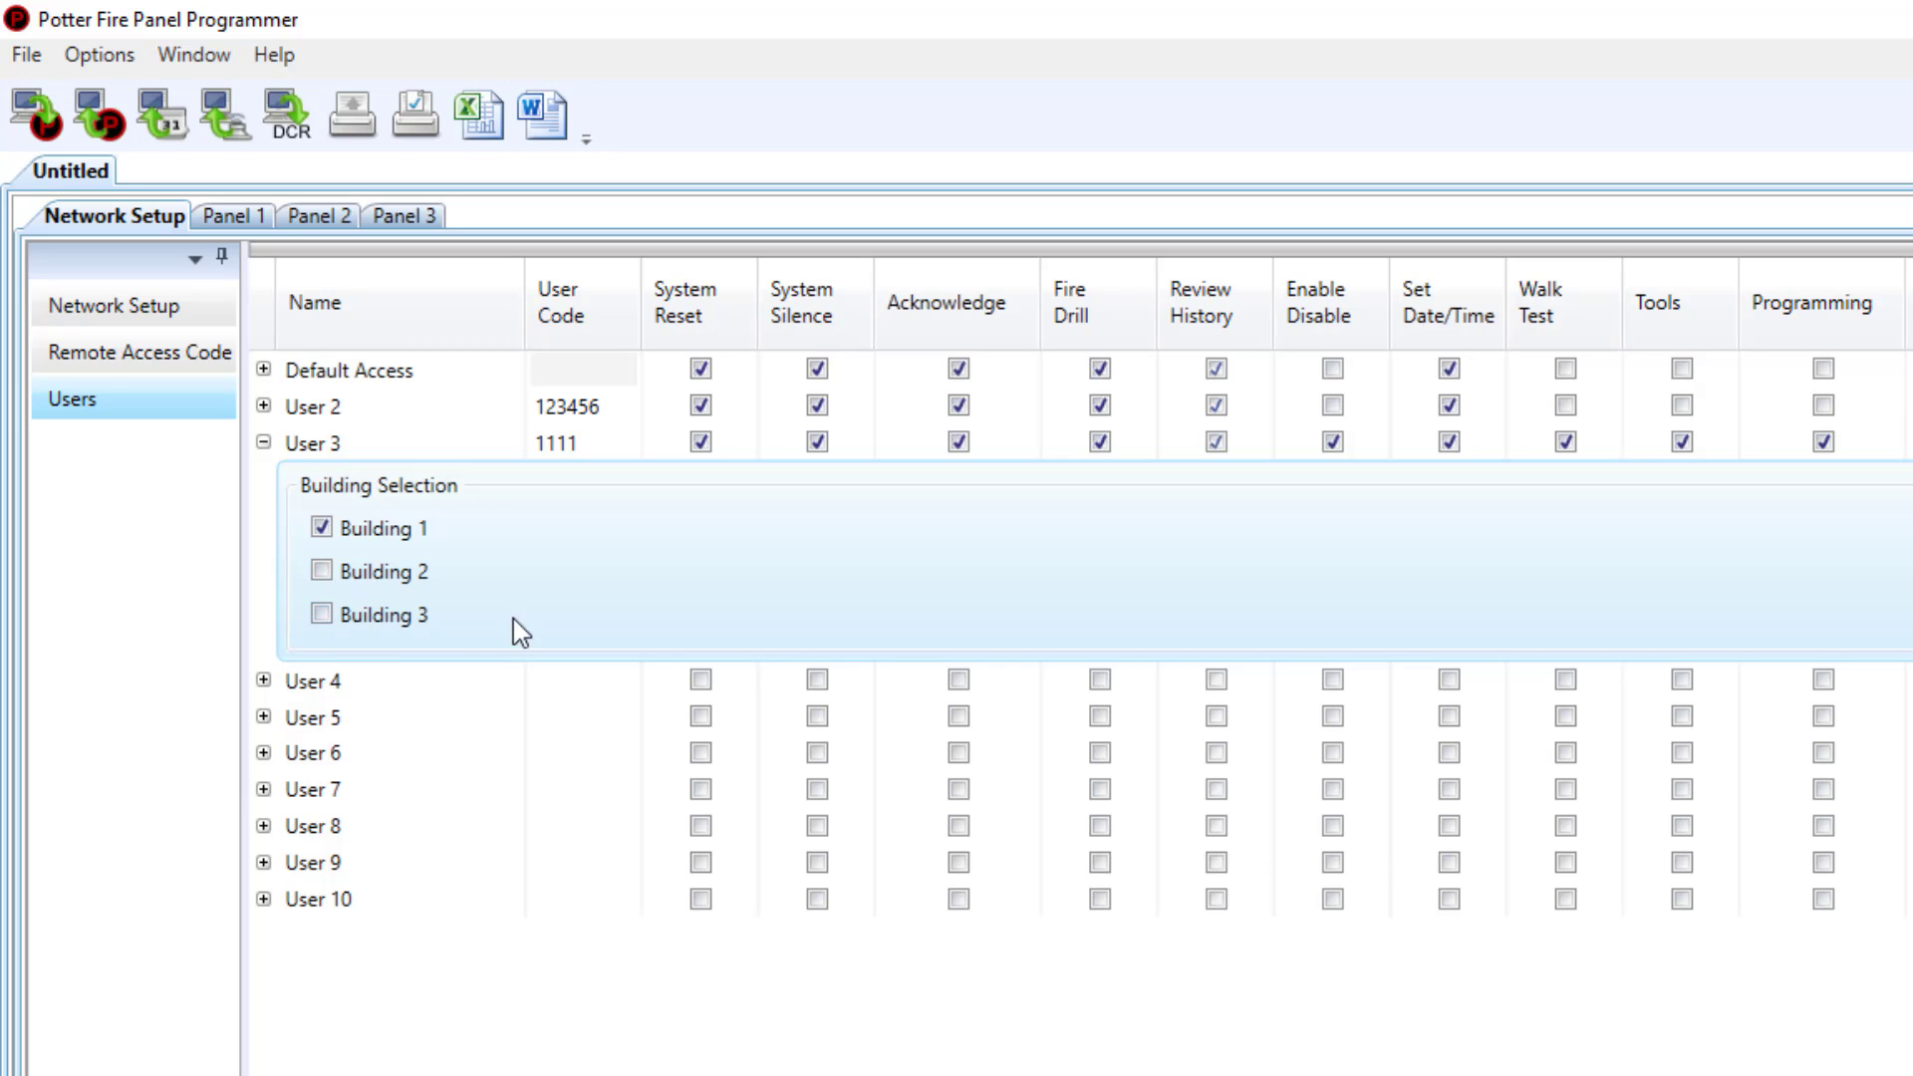
left_click(335, 574)
left_click(332, 615)
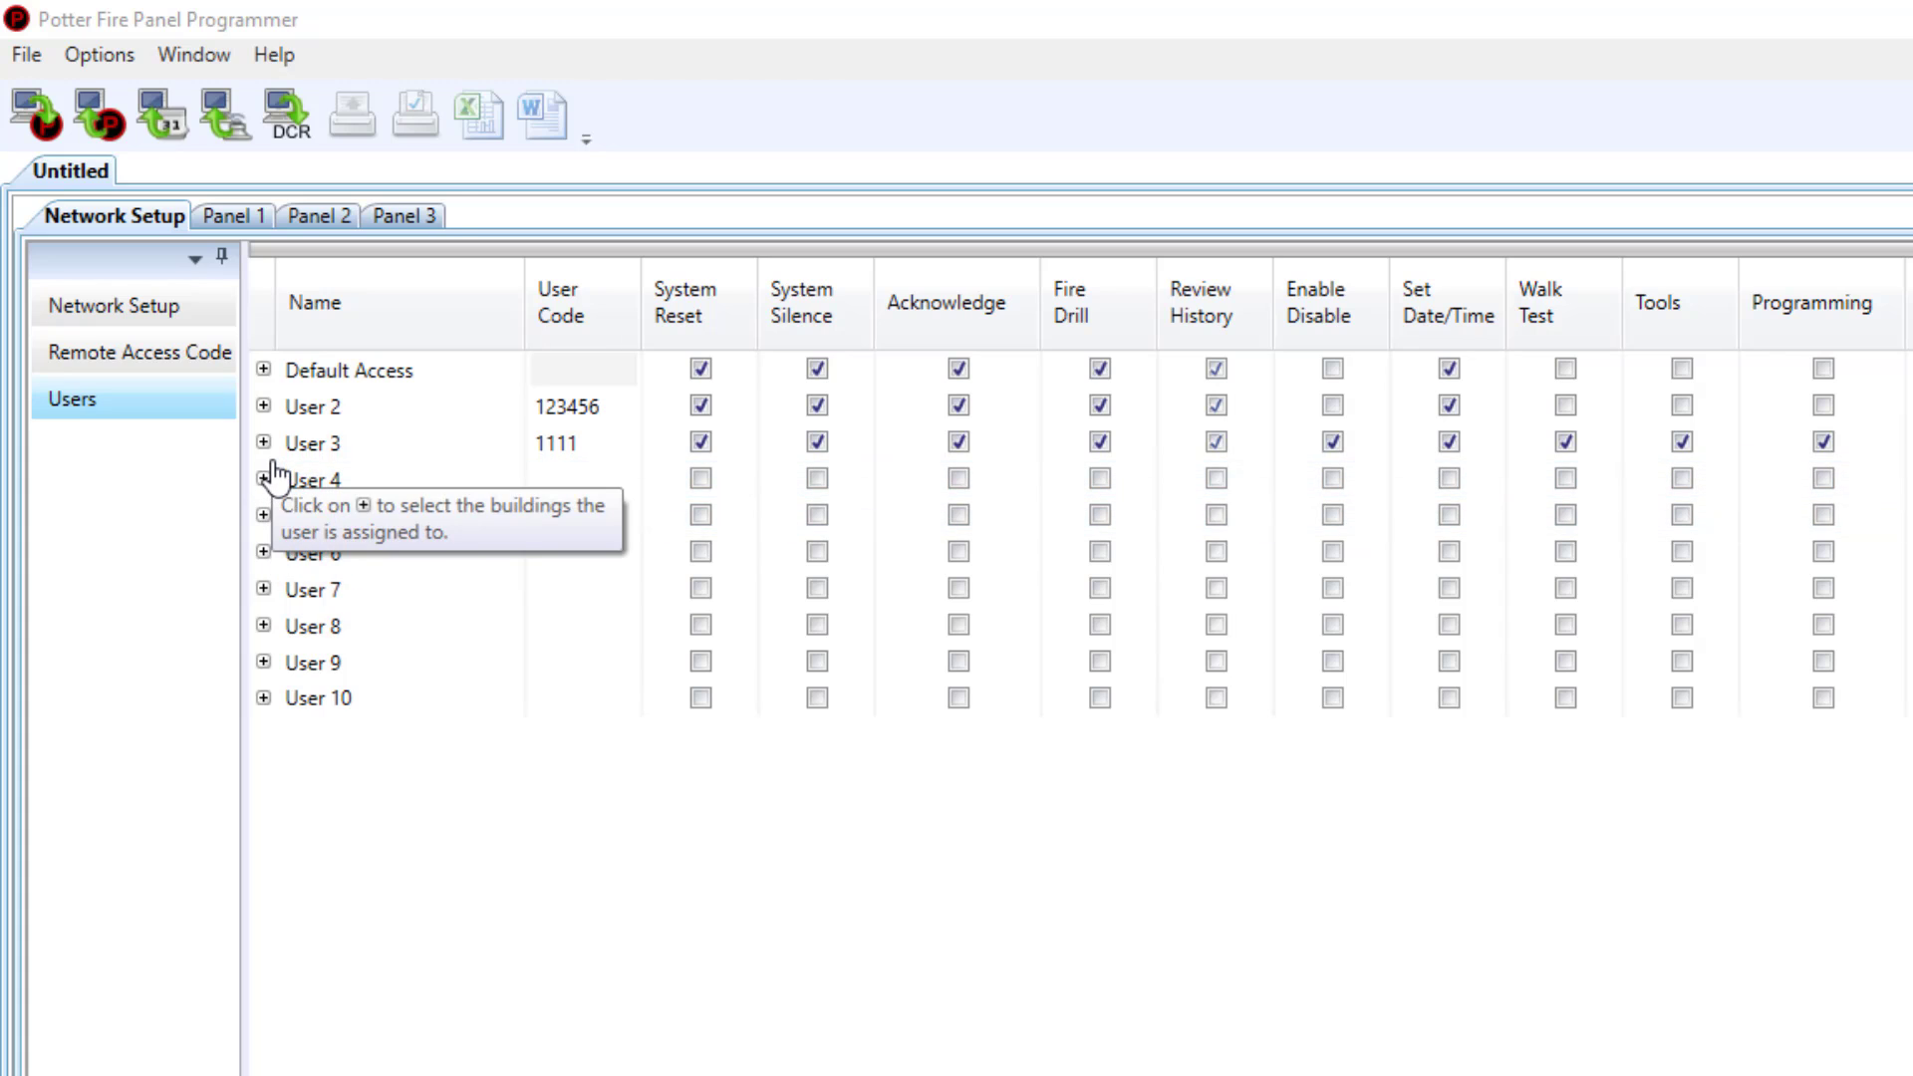
Look over the remote access settings, the network panel list and Panel 1's programming pages.
left_click(141, 358)
left_click(147, 315)
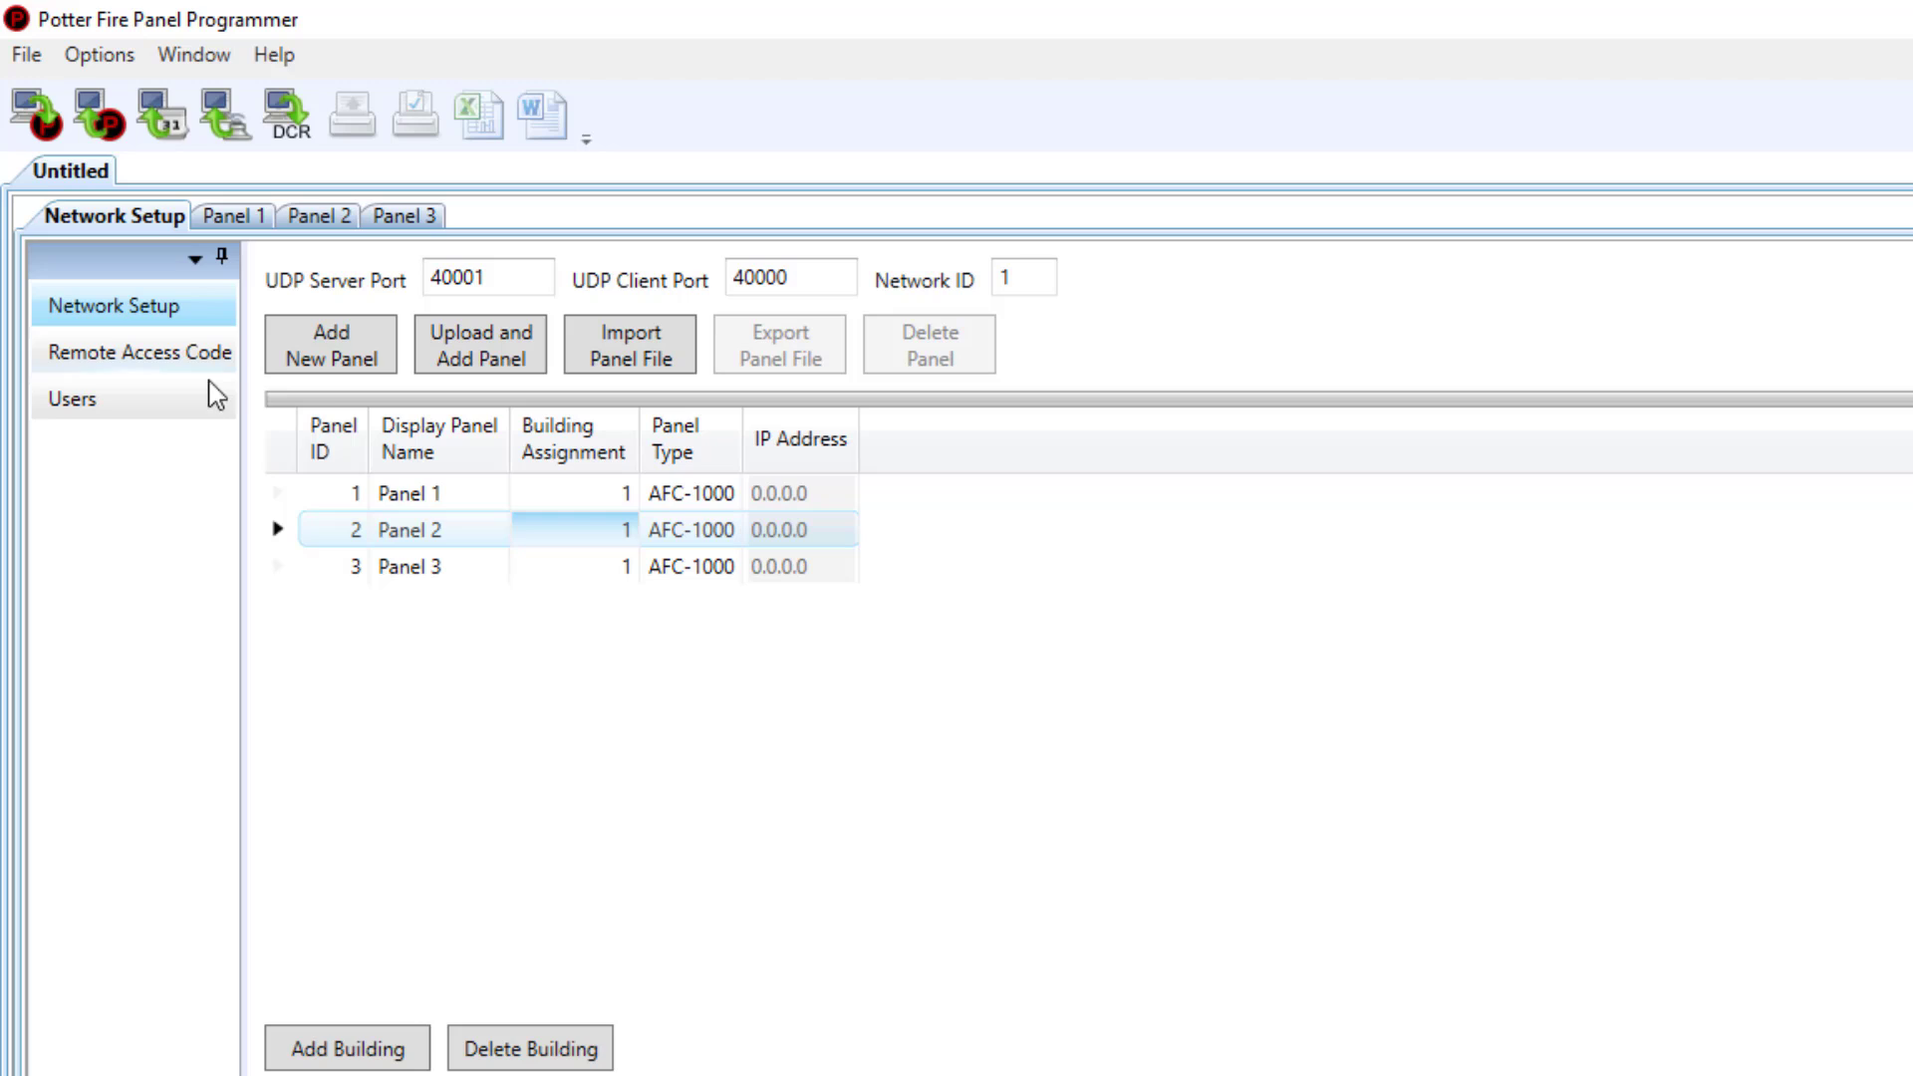
left_click(258, 228)
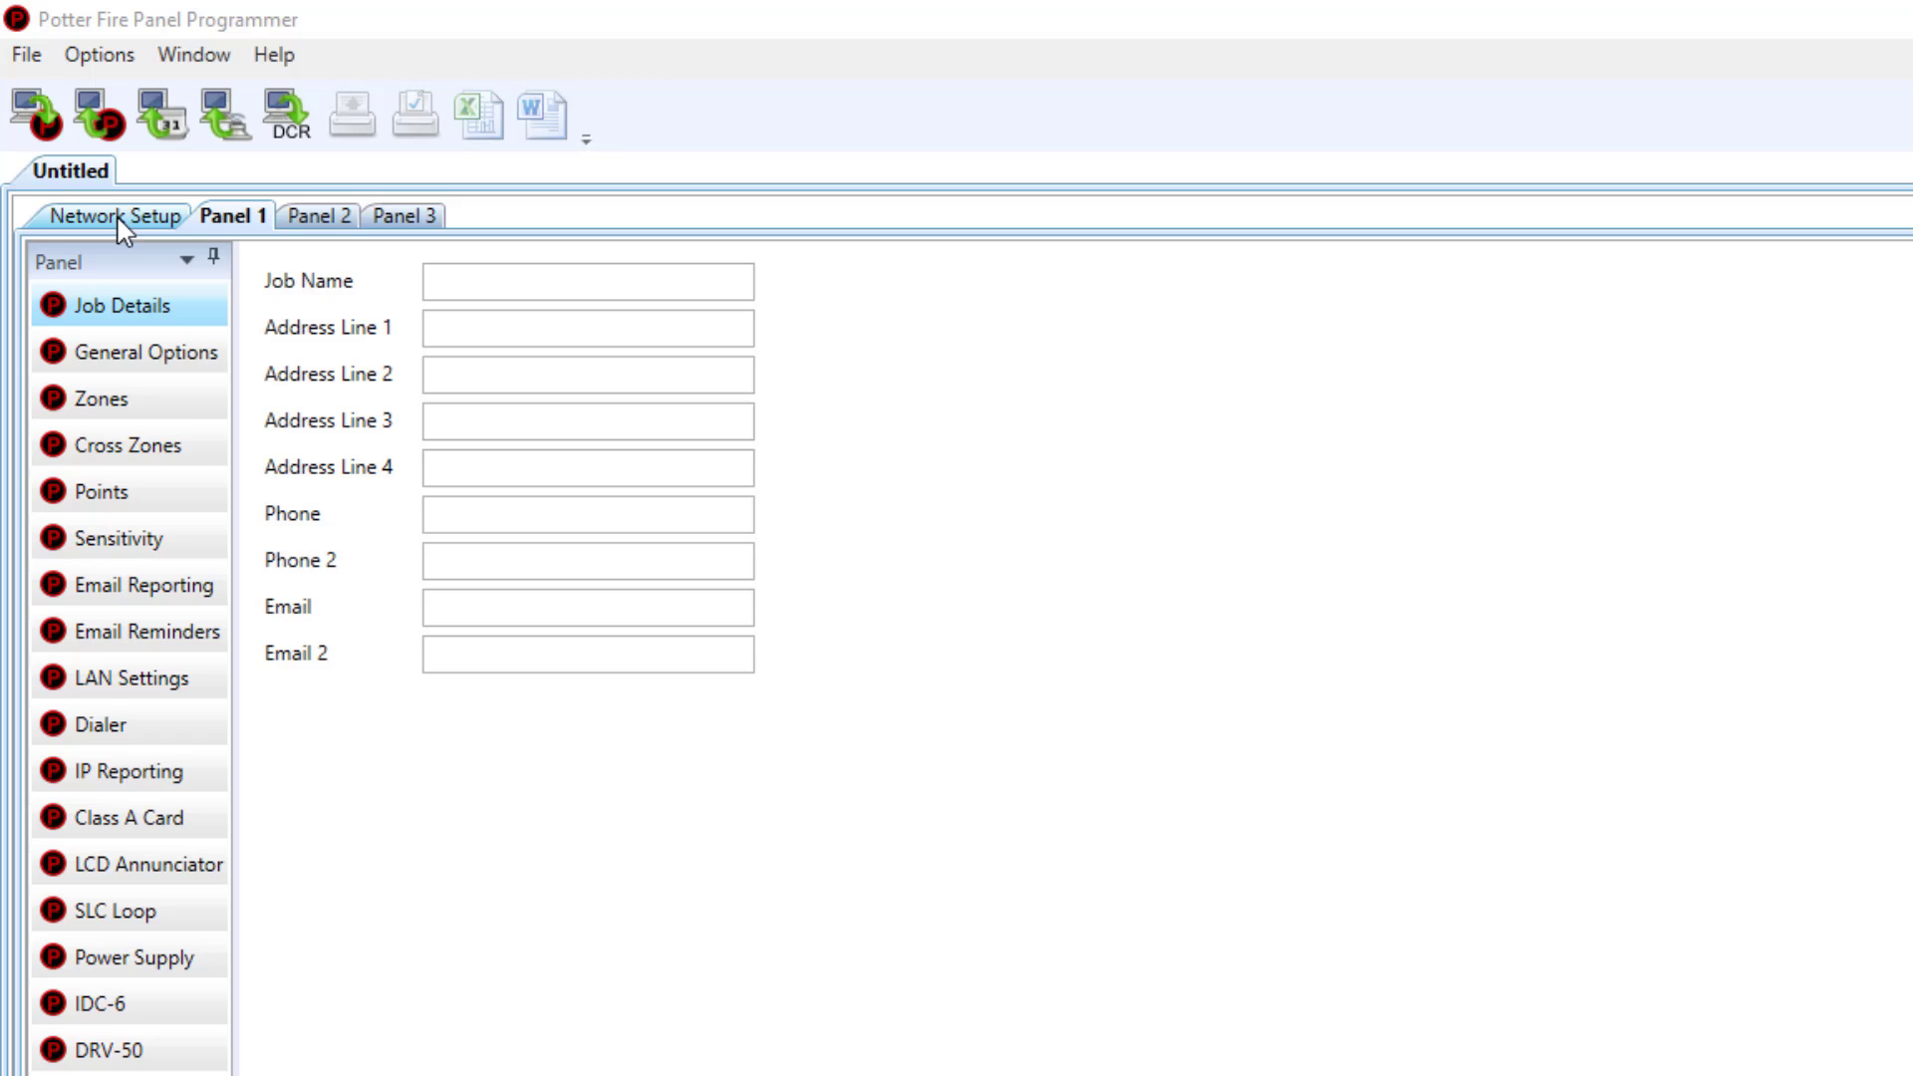
left_click(149, 224)
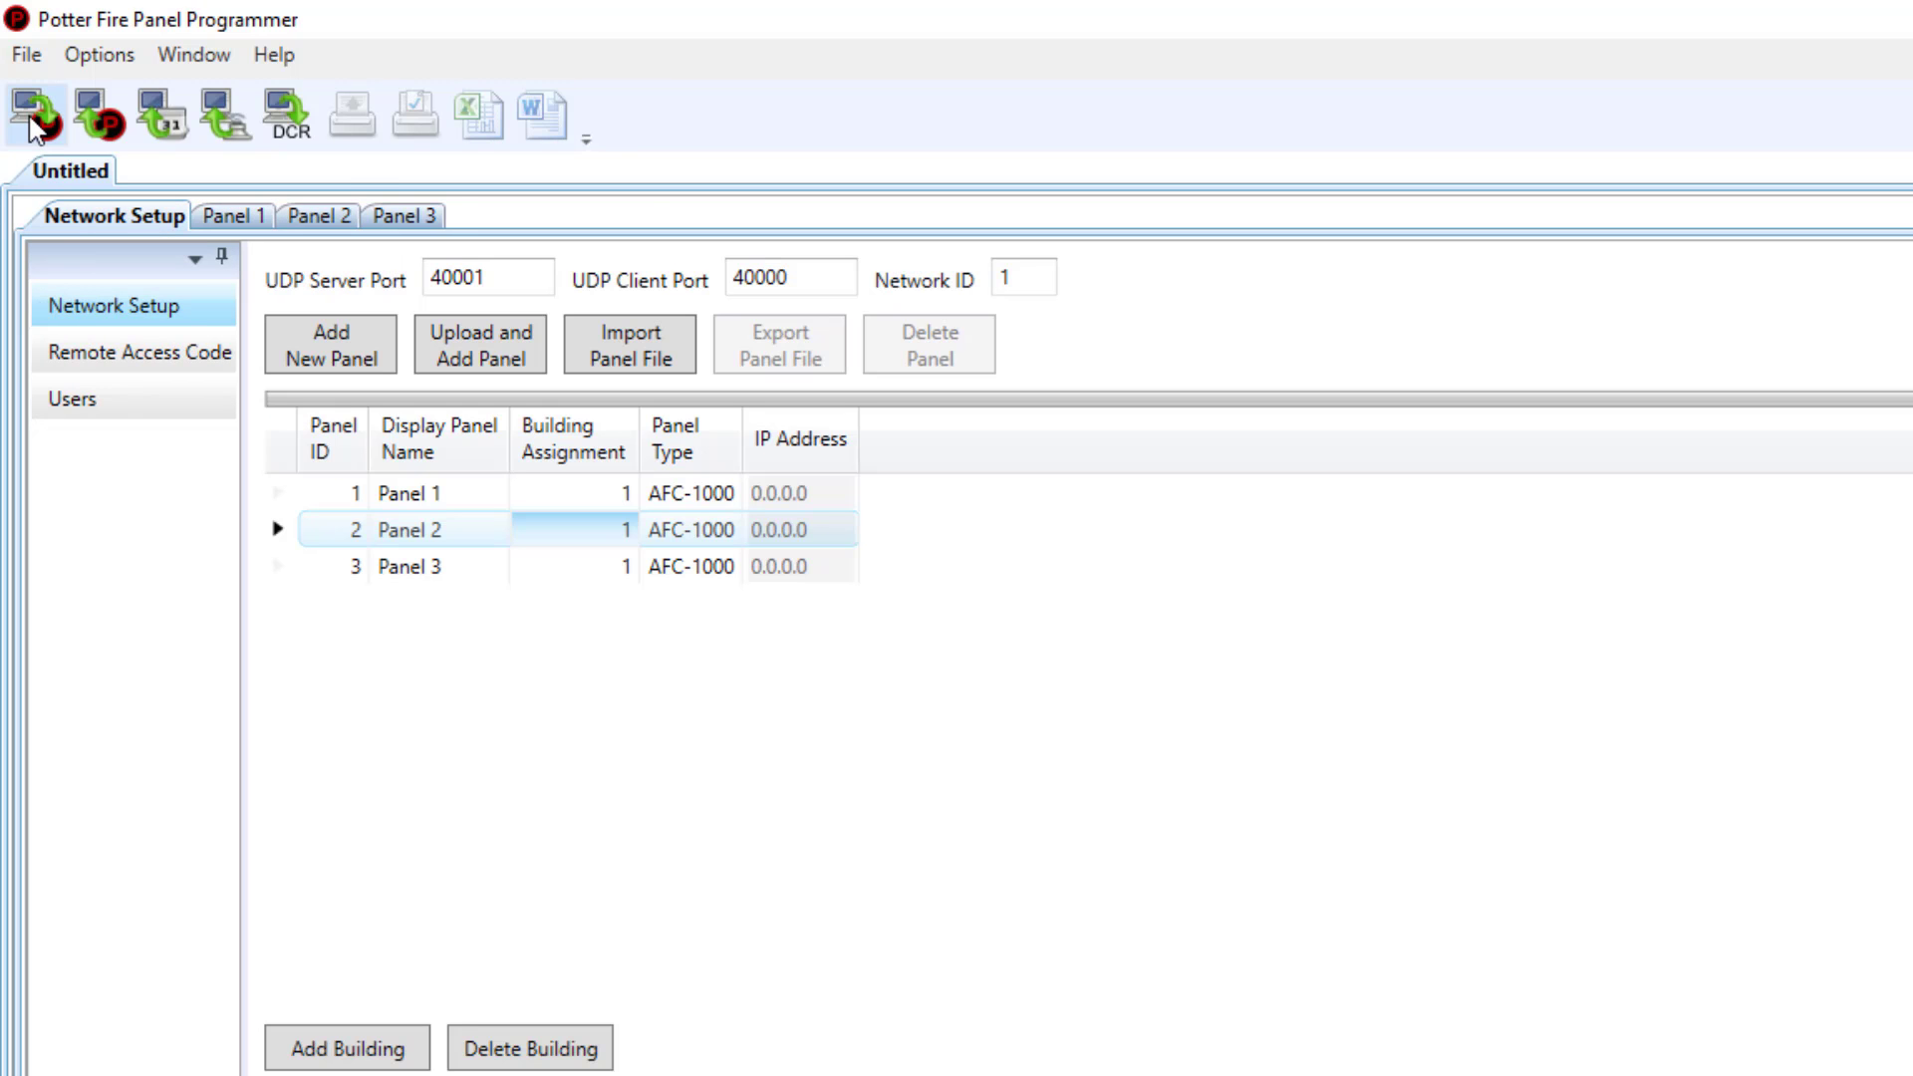
Save the network file and download it to the panels over IP using network ID 1.
left_click(38, 115)
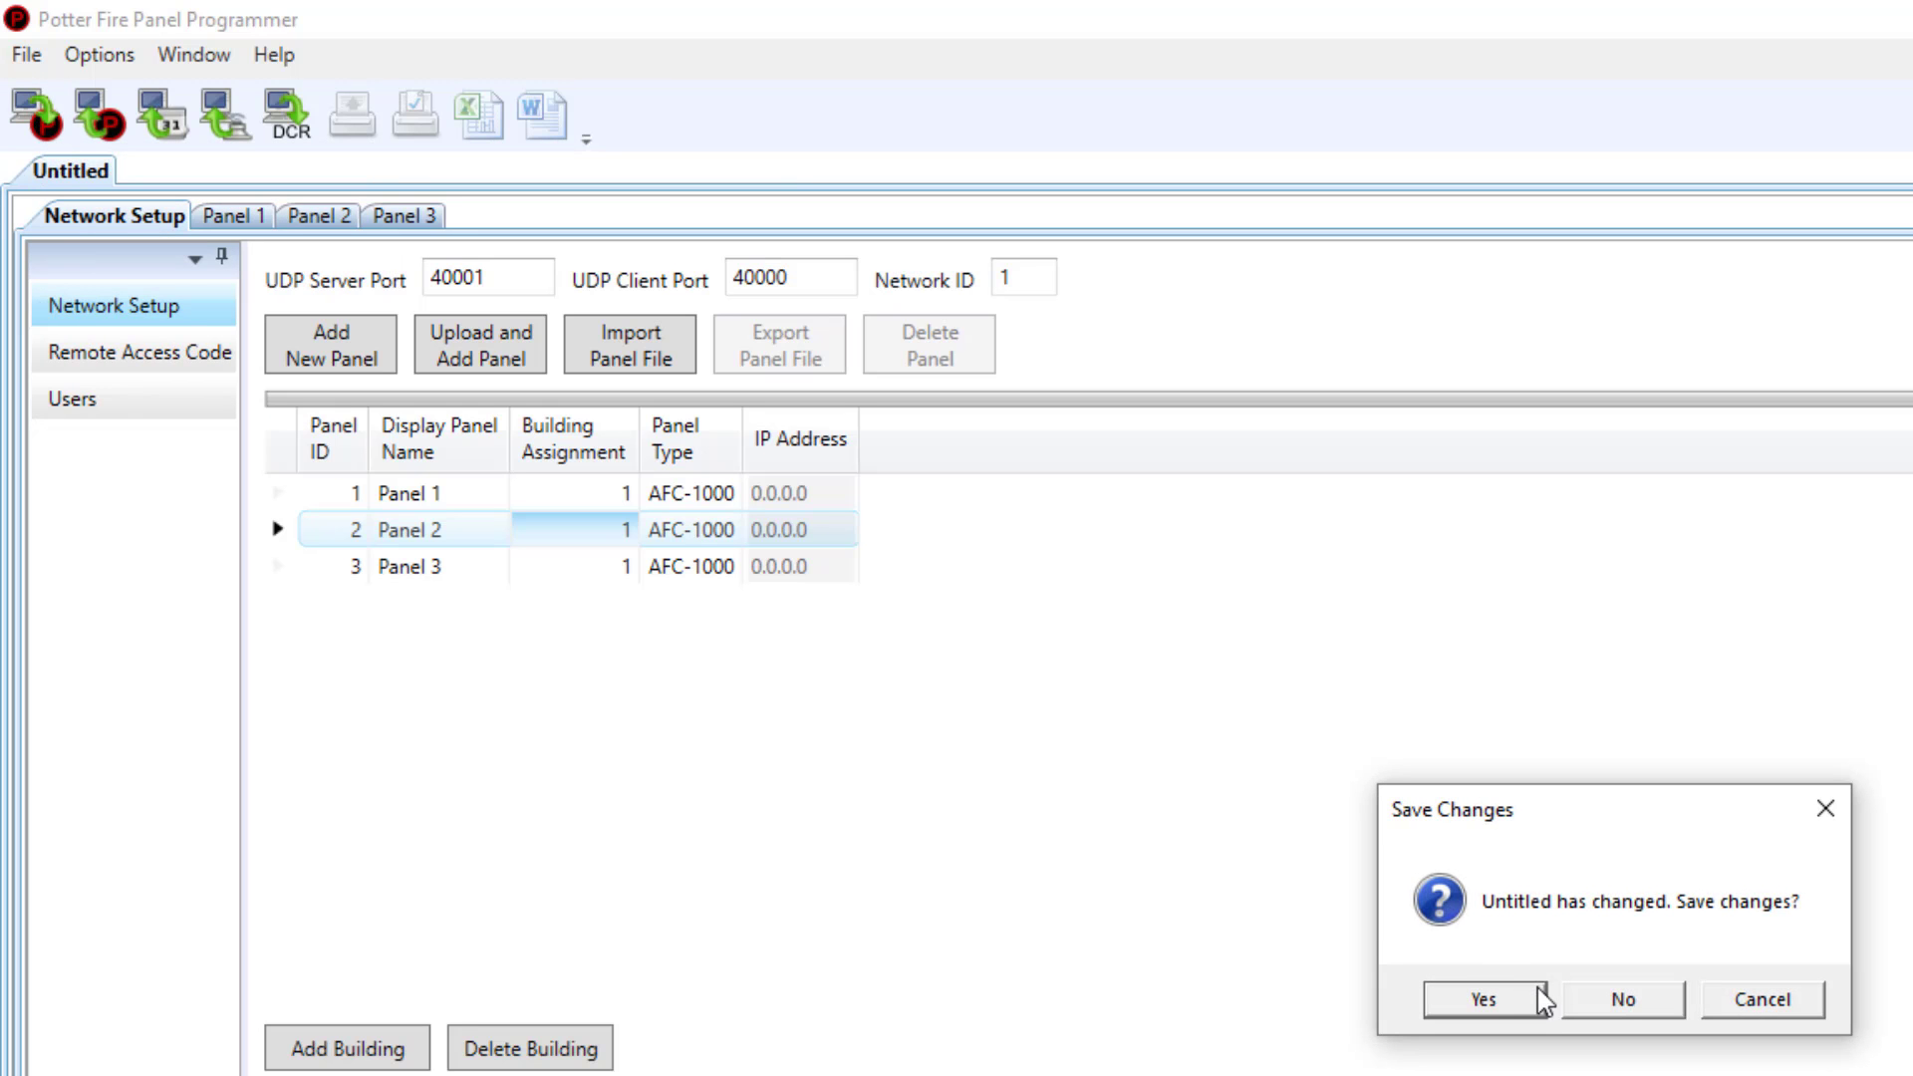
left_click(1484, 1000)
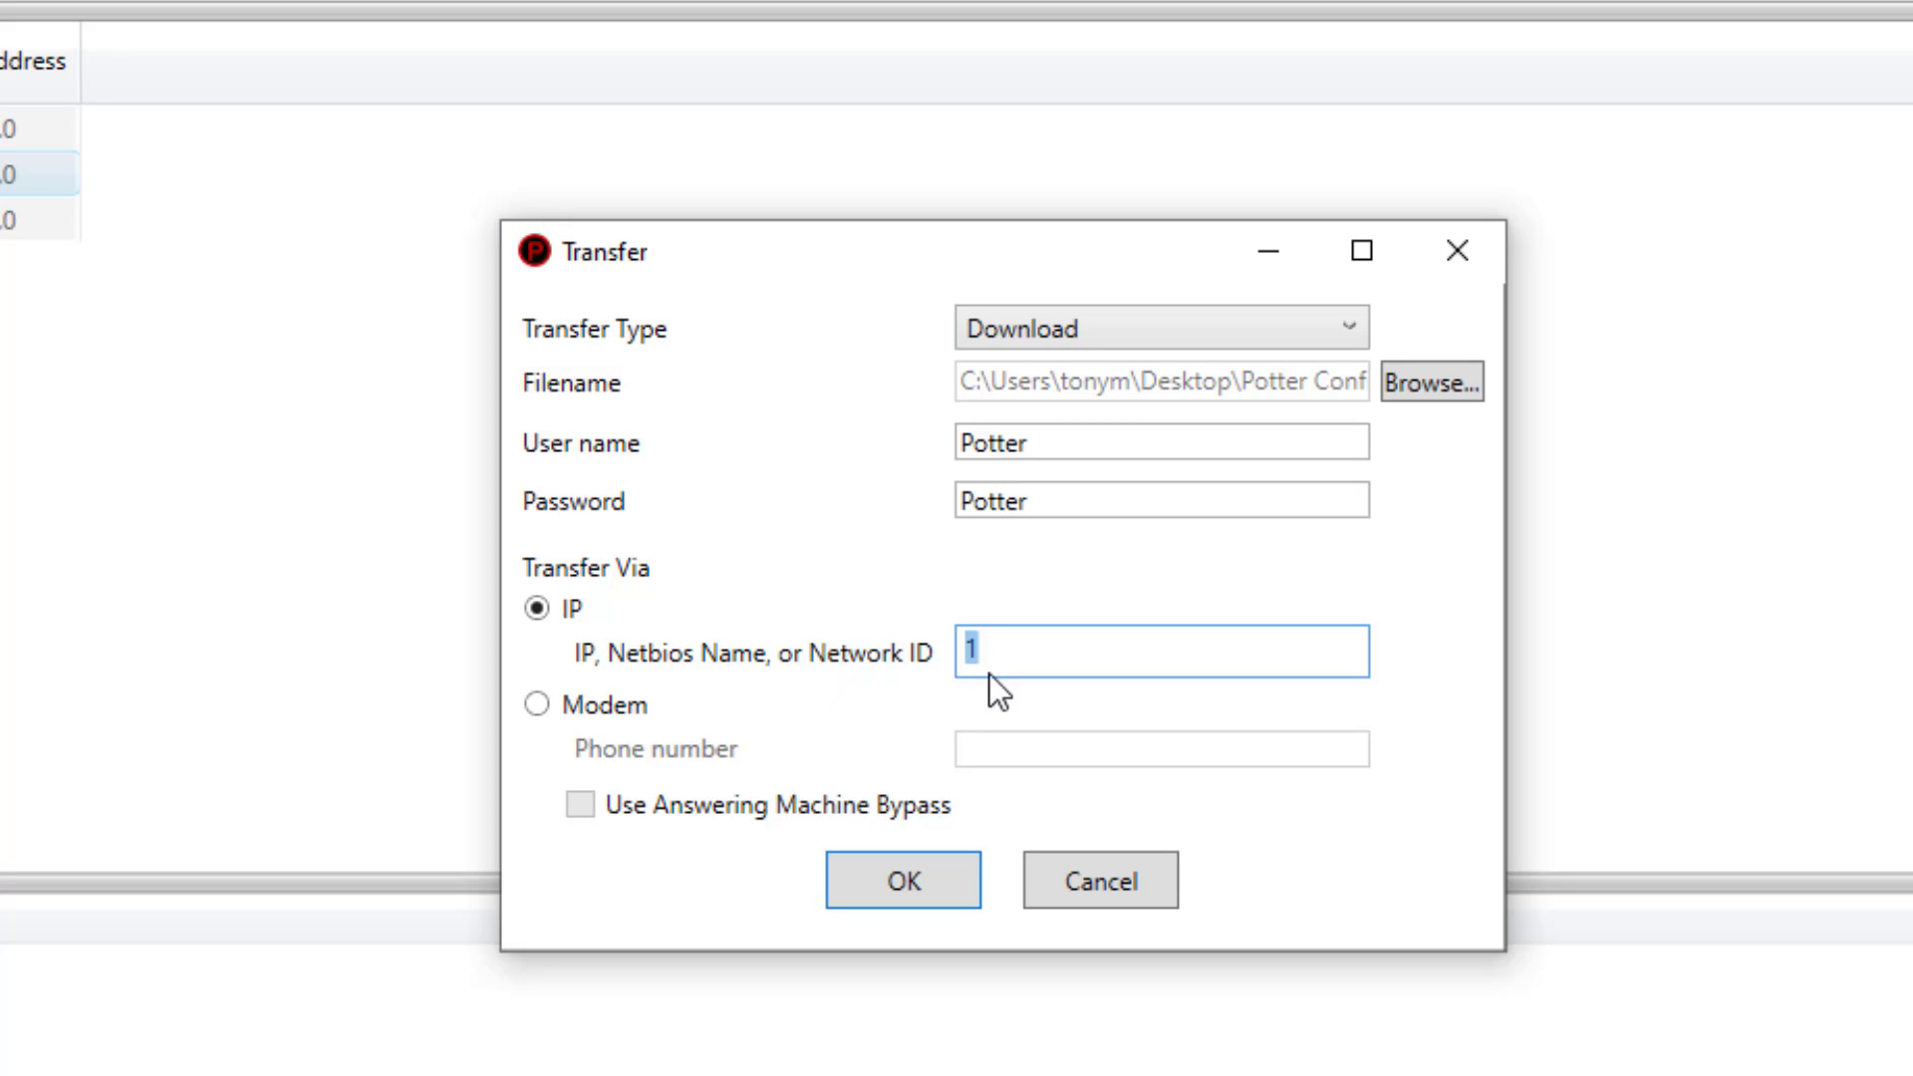
left_click(907, 881)
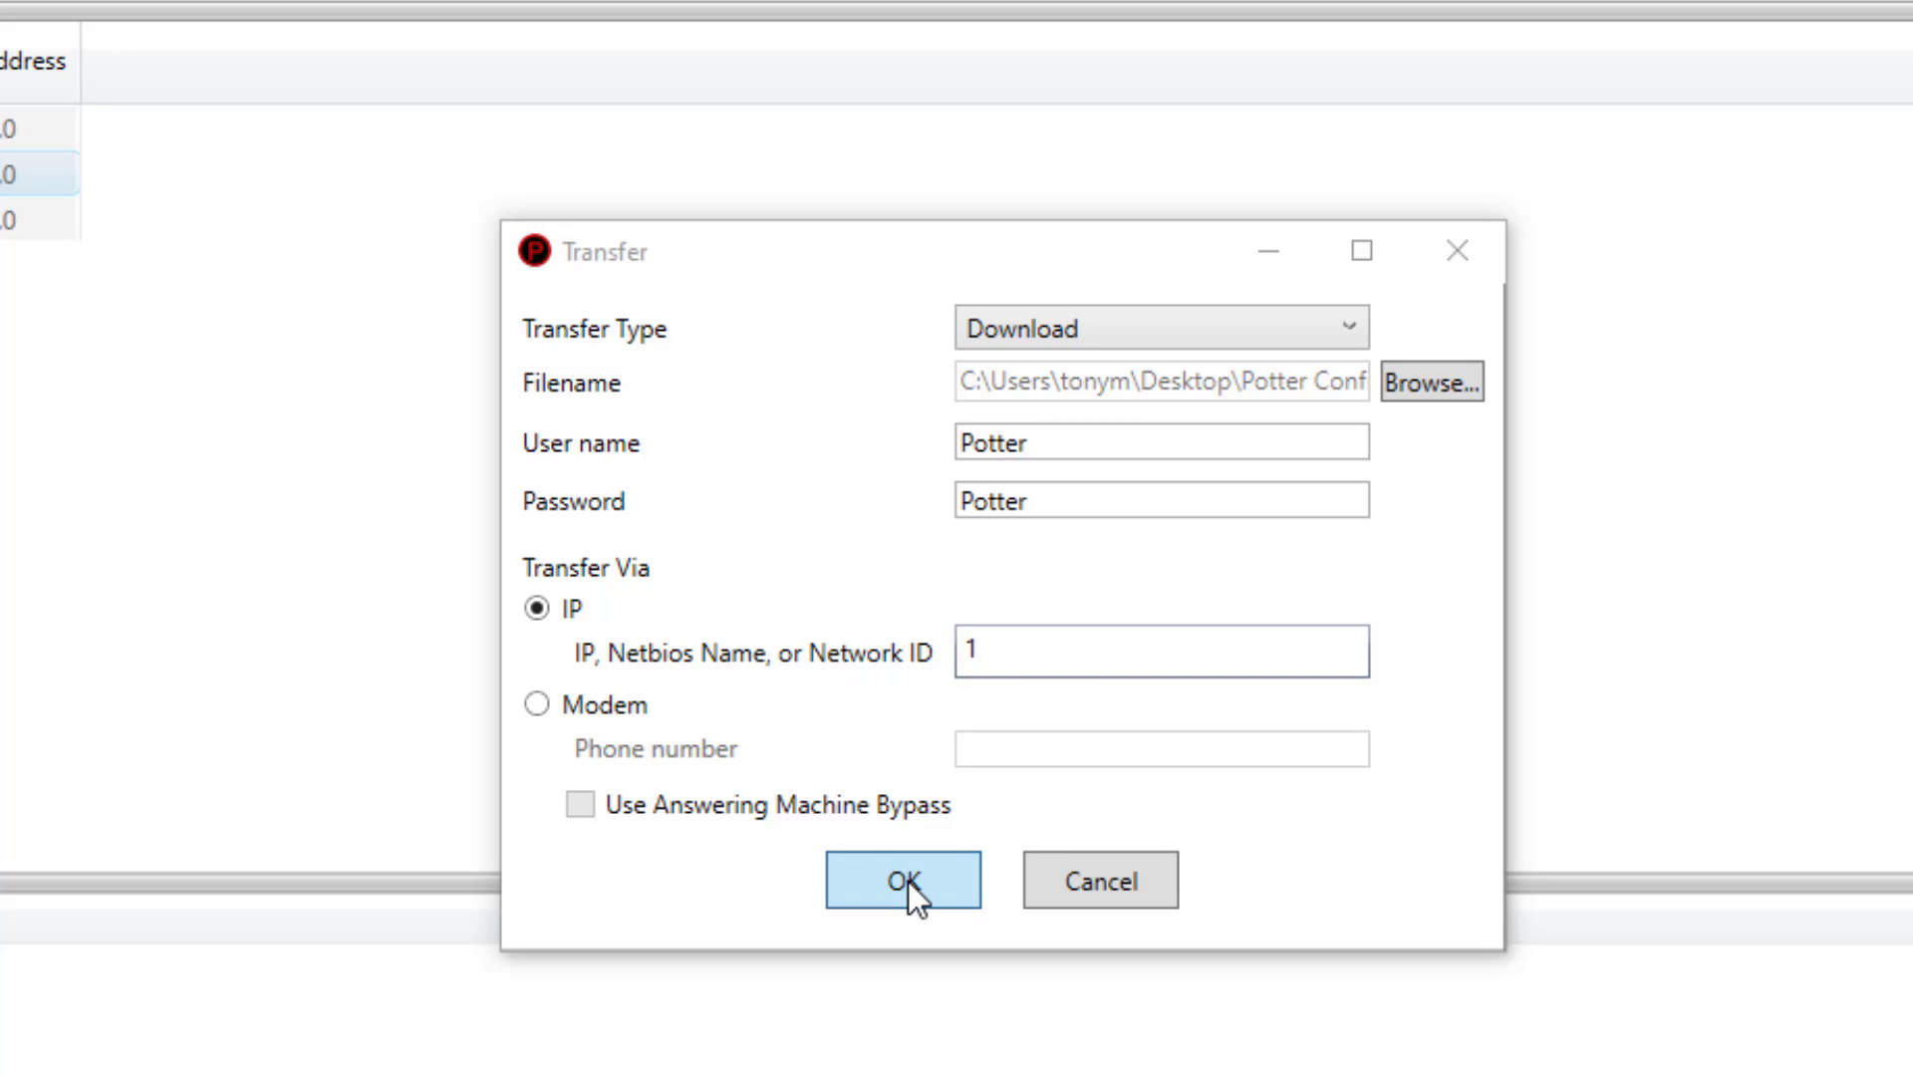